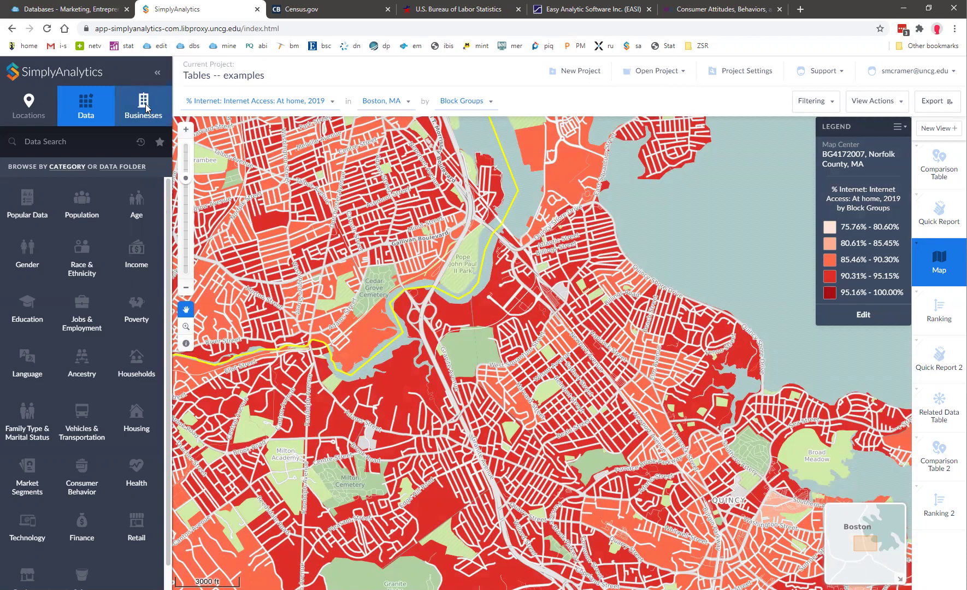
Search businesses for "coffee" to plot the matching locations on the Boston internet-access map.
{"action": "left_click", "coordinate": [146, 111]}
{"action": "left_click", "coordinate": [100, 145]}
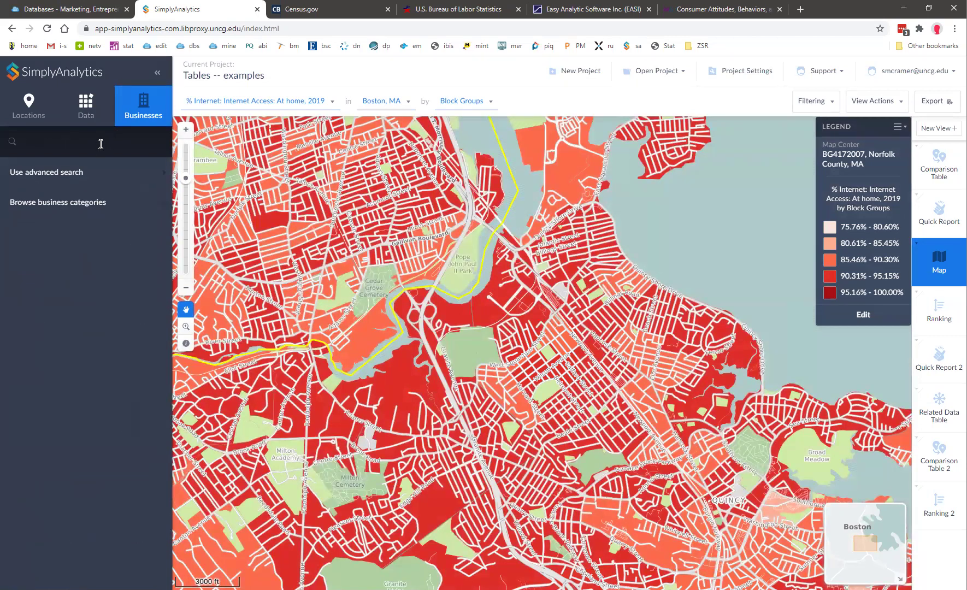
{"action": "type", "text": "c"}
{"action": "key", "text": "BackSpace"}
{"action": "type", "text": "coffee"}
{"action": "key", "text": "Return"}
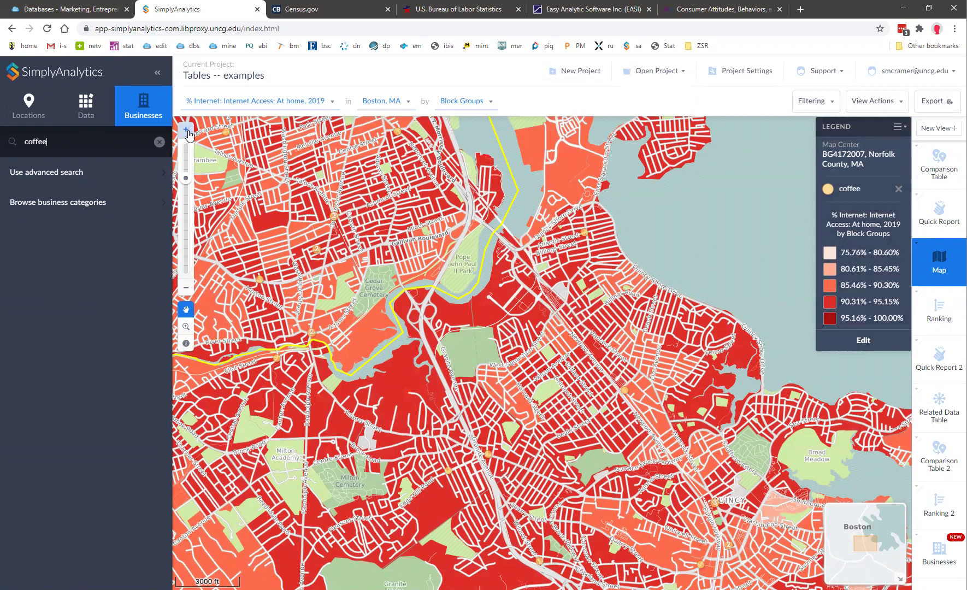
Change the map legend's color scheme from red to the white-to-purple gradient.
{"action": "left_click", "coordinate": [864, 340]}
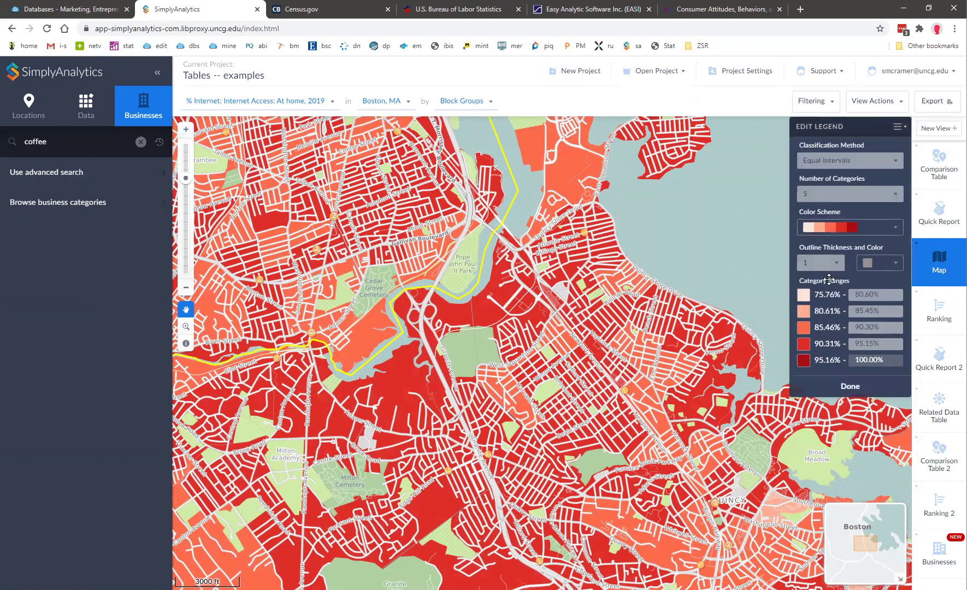
{"action": "left_click", "coordinate": [832, 227]}
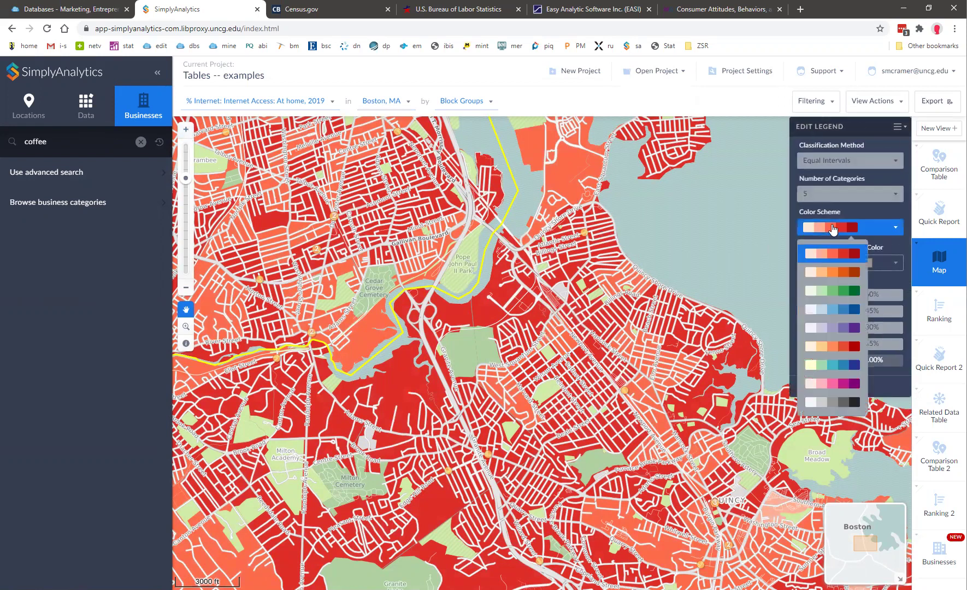
{"action": "left_click", "coordinate": [831, 327]}
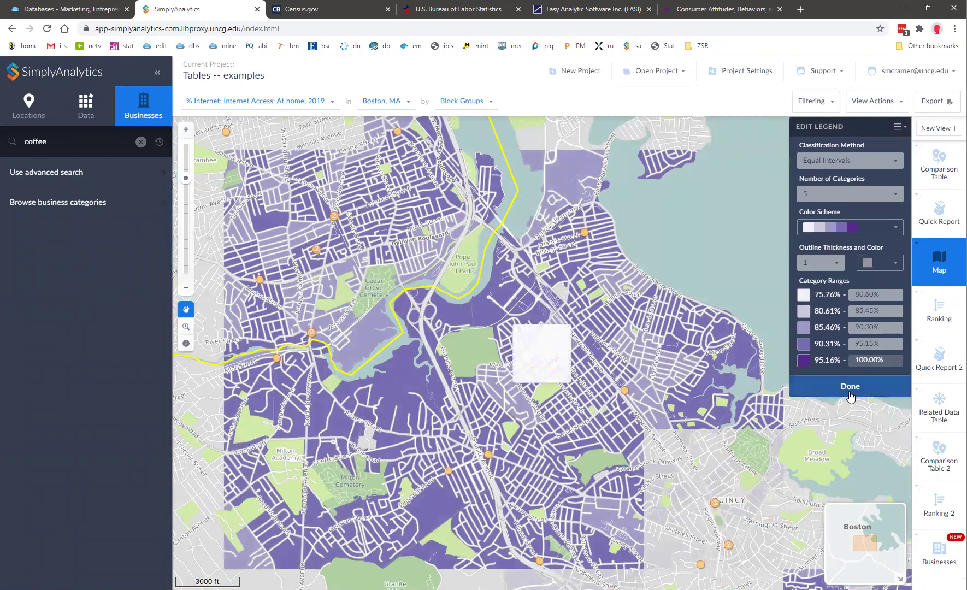
{"action": "left_click", "coordinate": [848, 388]}
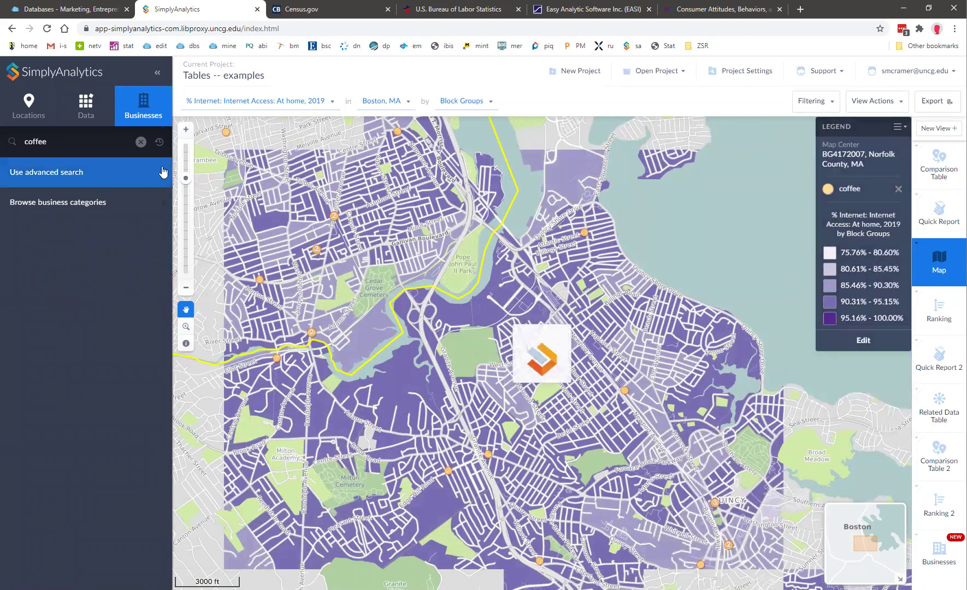
Inspect the business details of the coffee point beside Newport Avenue in Quincy.
{"action": "left_click", "coordinate": [186, 129]}
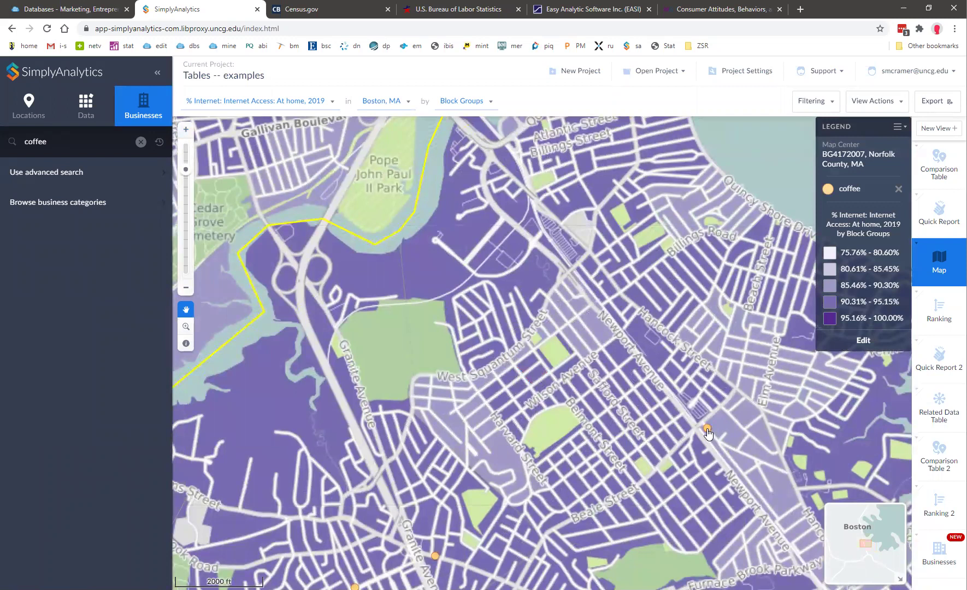
{"action": "left_click", "coordinate": [707, 431]}
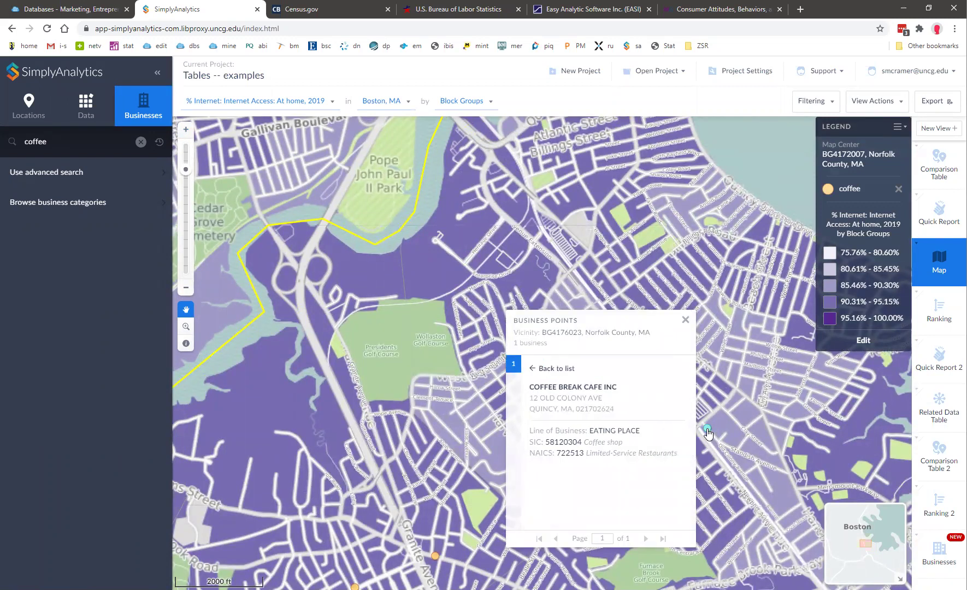
{"action": "left_click", "coordinate": [684, 319]}
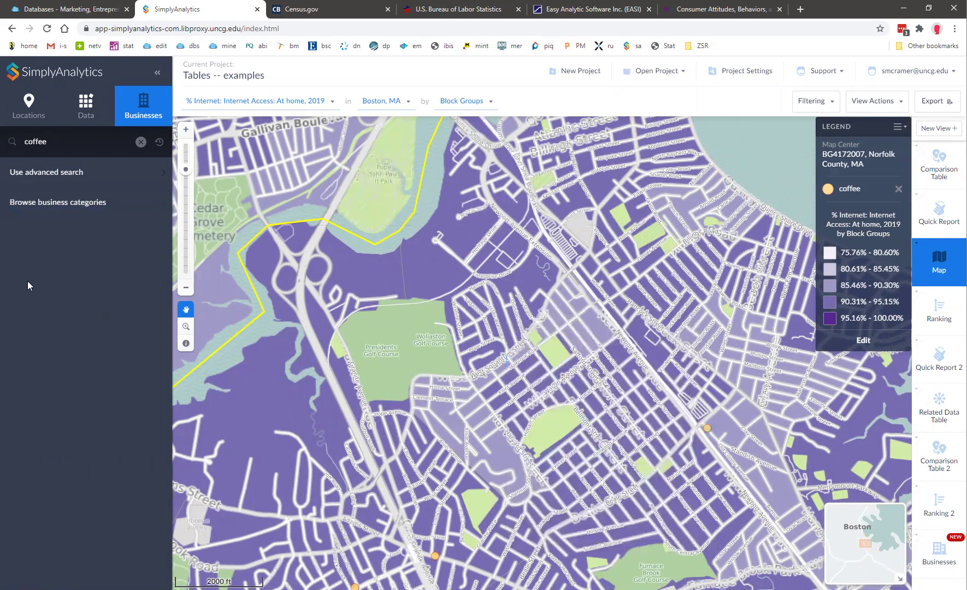
{"action": "left_click", "coordinate": [187, 288]}
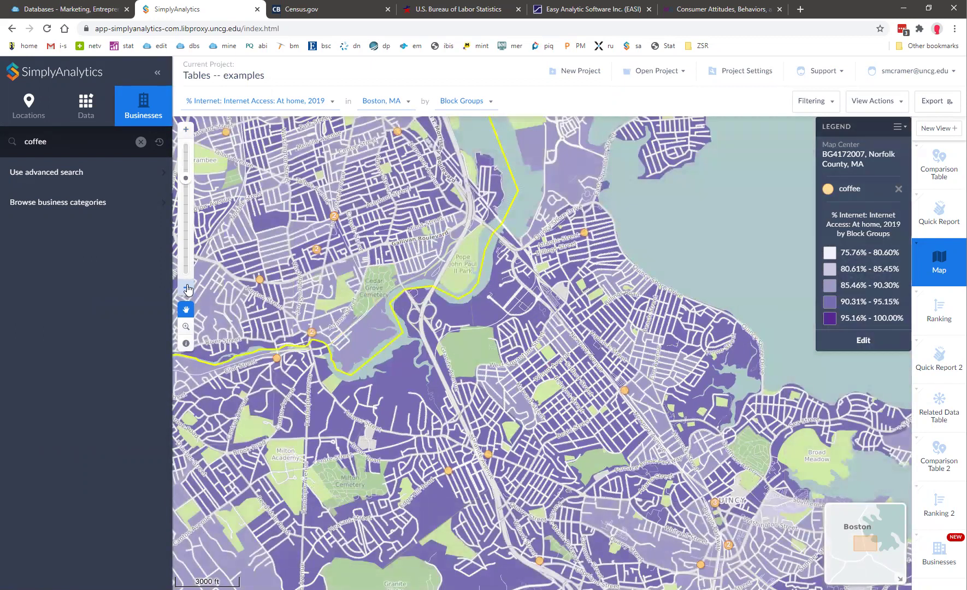
{"action": "left_click", "coordinate": [466, 101]}
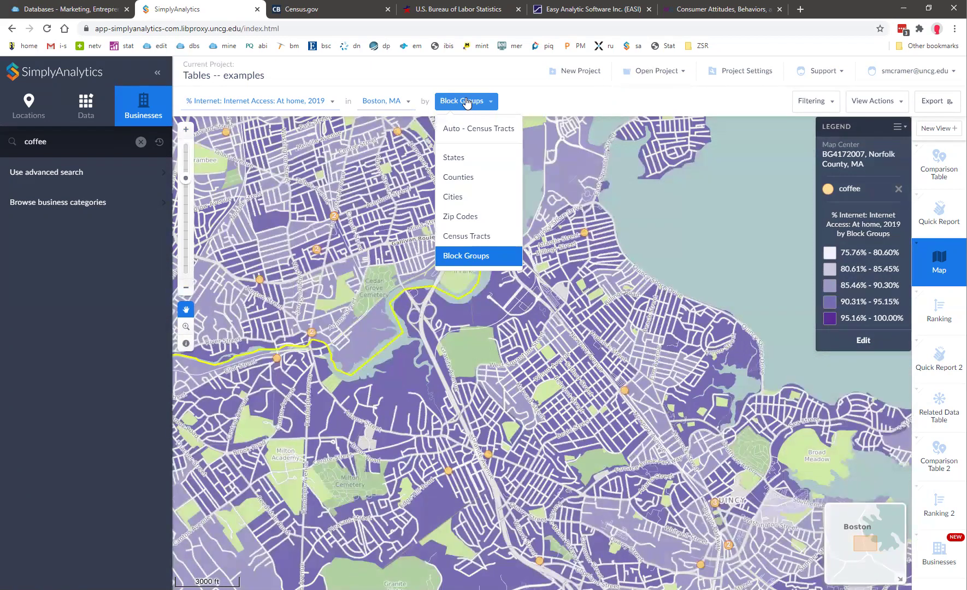
{"action": "left_click", "coordinate": [181, 134]}
{"action": "left_click", "coordinate": [181, 133]}
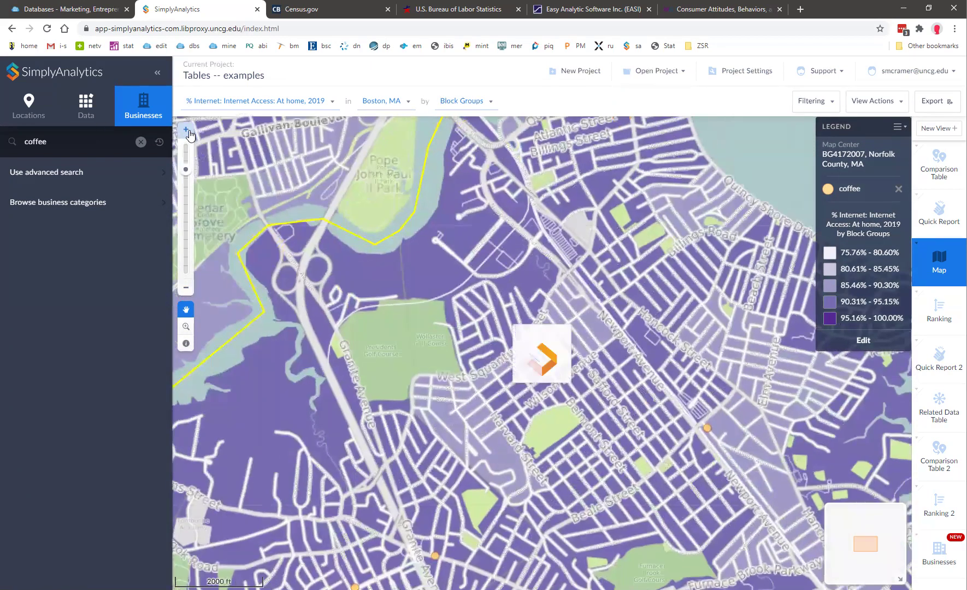
{"action": "left_click", "coordinate": [184, 290]}
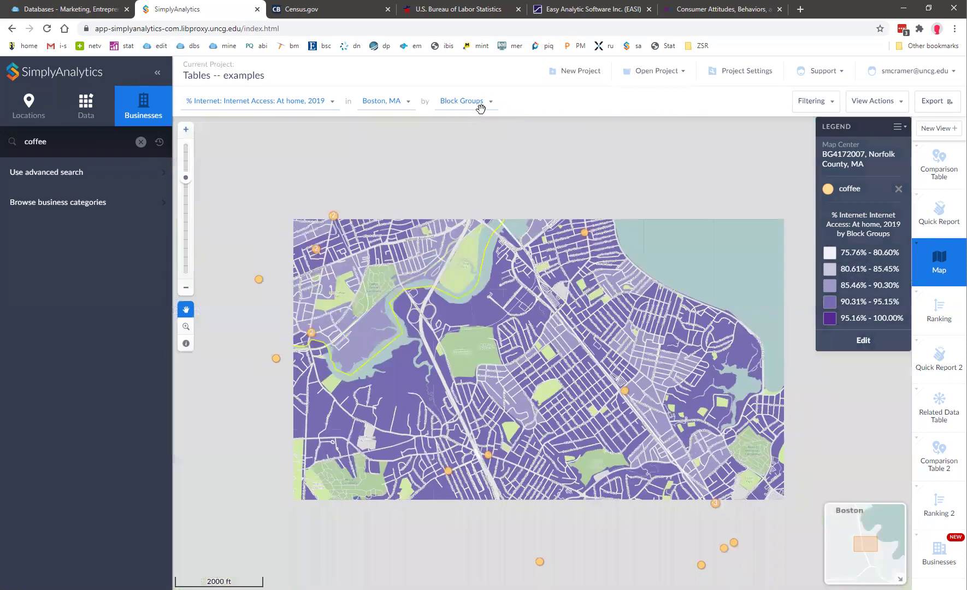
Display the Boston internet-access data by Census Tracts.
{"action": "left_click", "coordinate": [480, 106]}
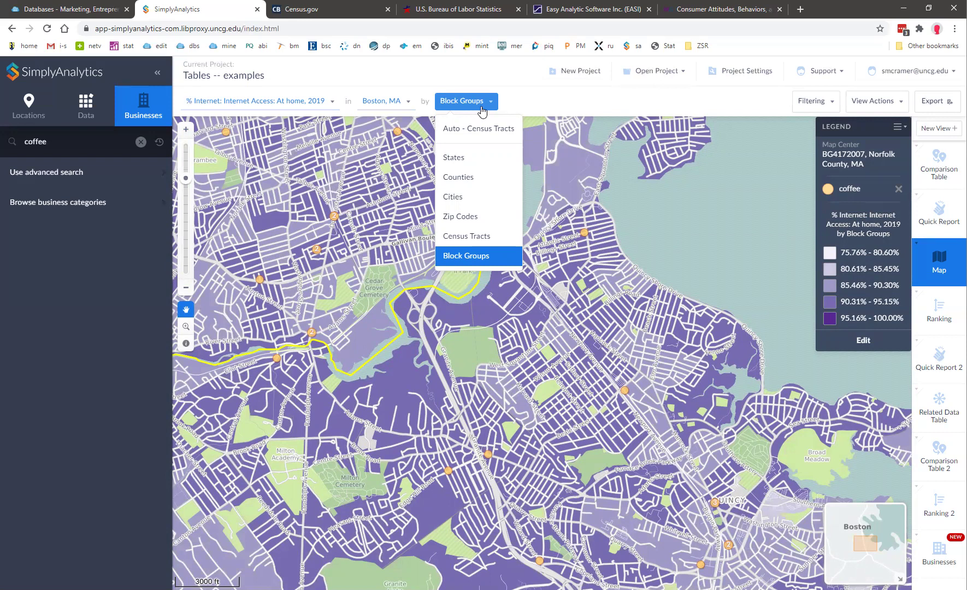
{"action": "left_click", "coordinate": [462, 236]}
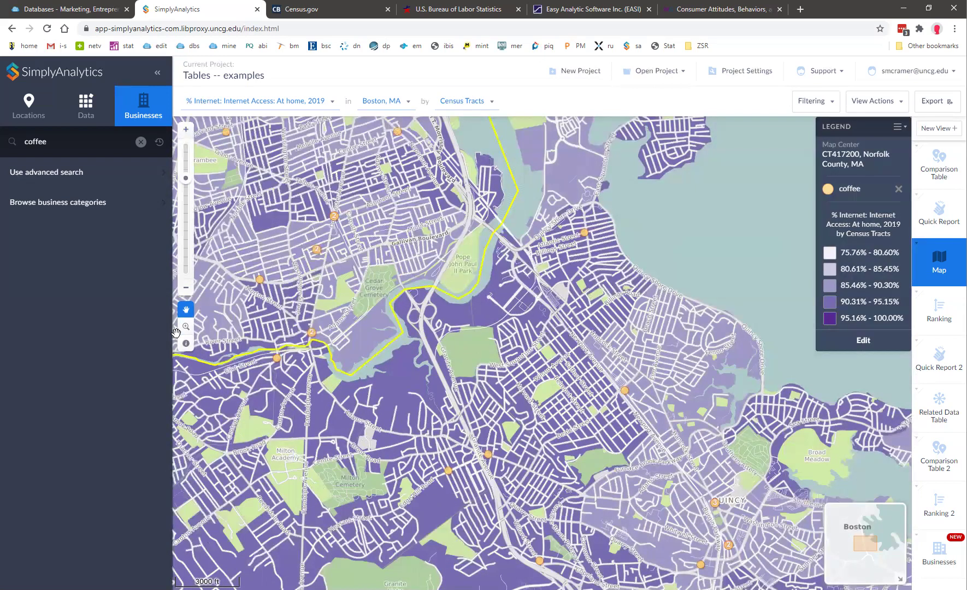
{"action": "left_click", "coordinate": [186, 296]}
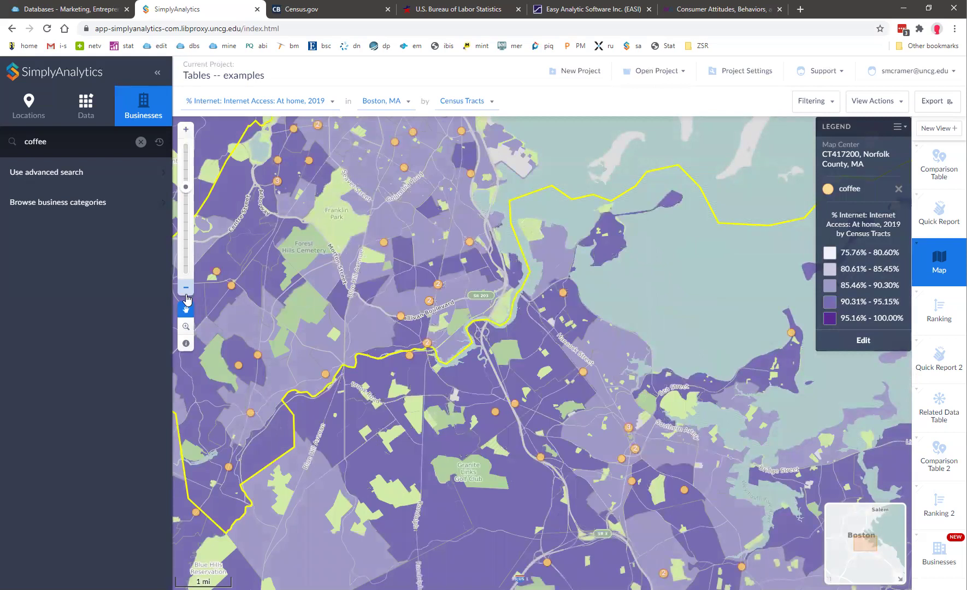
{"action": "left_click", "coordinate": [476, 105]}
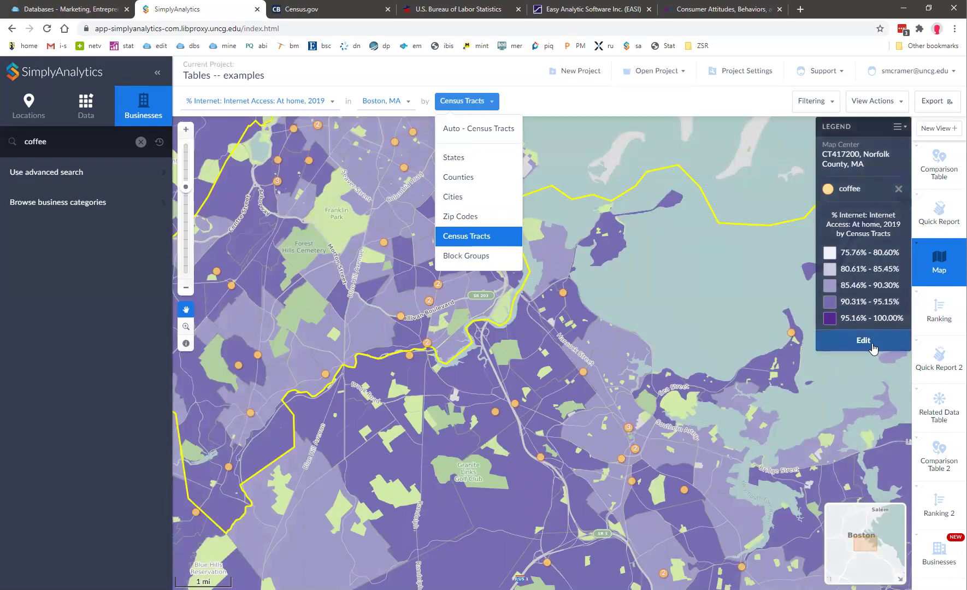
Set the legend's classification method to Quantiles (Local) and reposition the legend over the water off Quincy.
{"action": "left_click", "coordinate": [873, 348]}
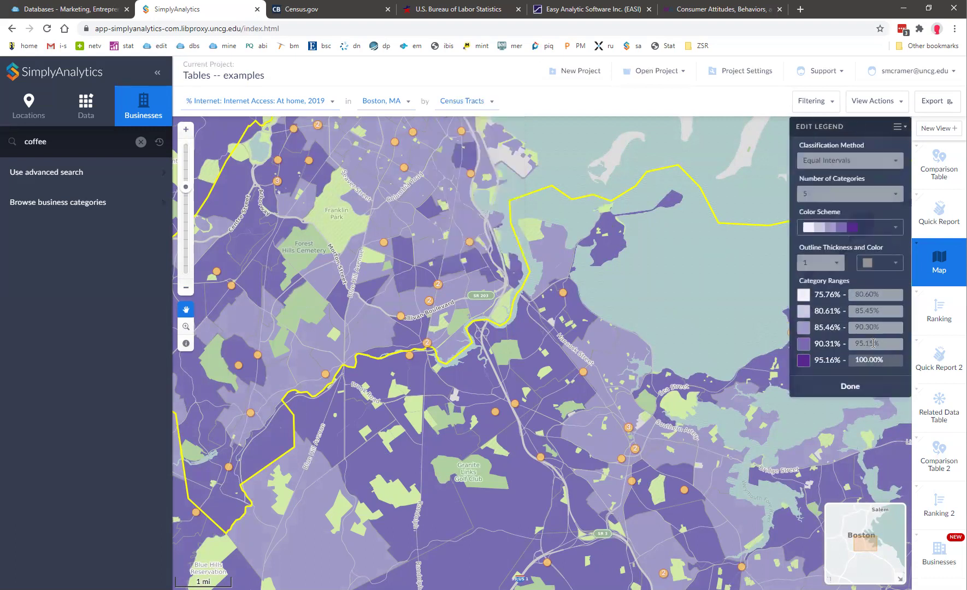
{"action": "left_click_drag", "start_coordinate": [766, 135], "coordinate": [547, 148]}
{"action": "left_click", "coordinate": [551, 177]}
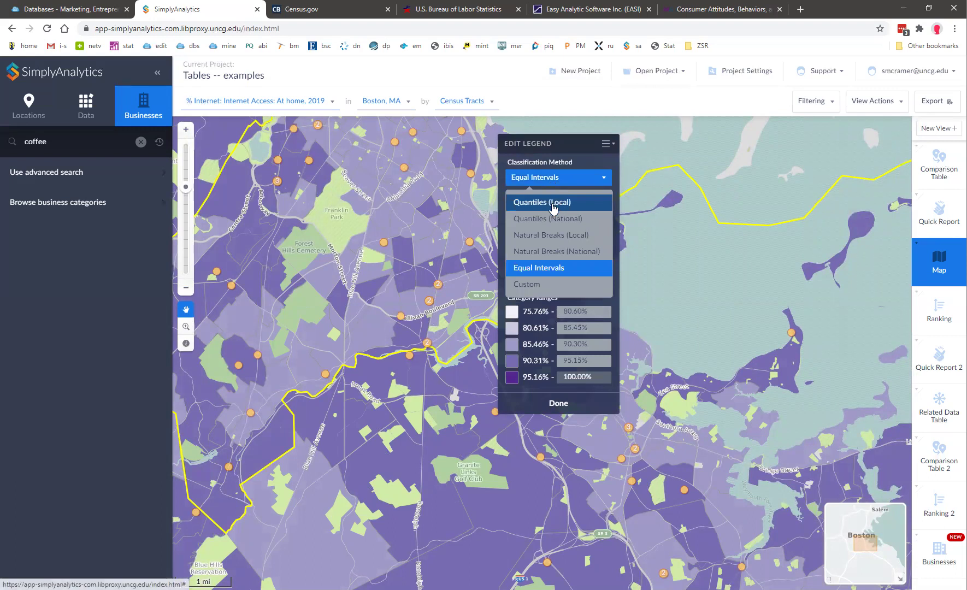
{"action": "left_click", "coordinate": [565, 206]}
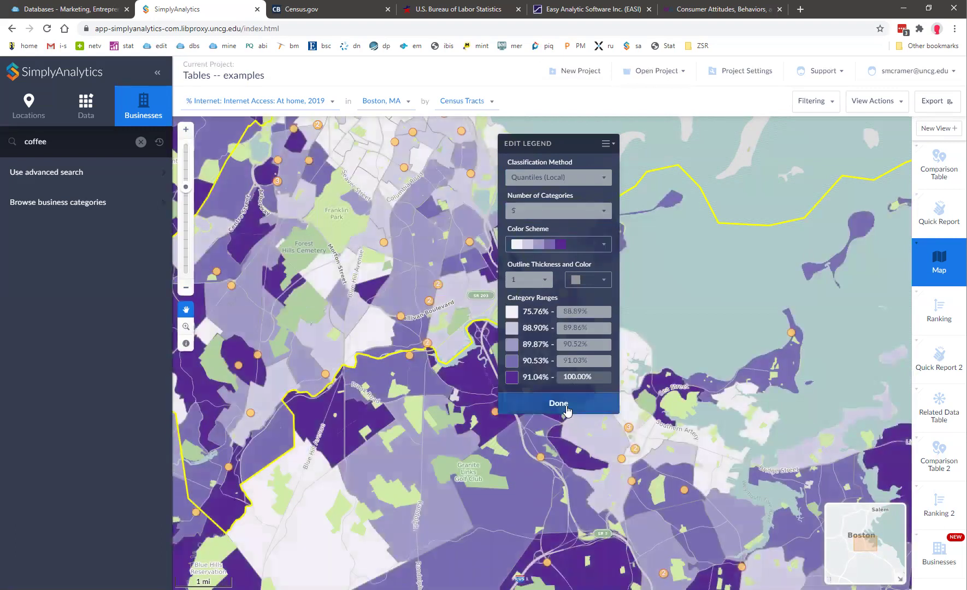
{"action": "left_click", "coordinate": [566, 410]}
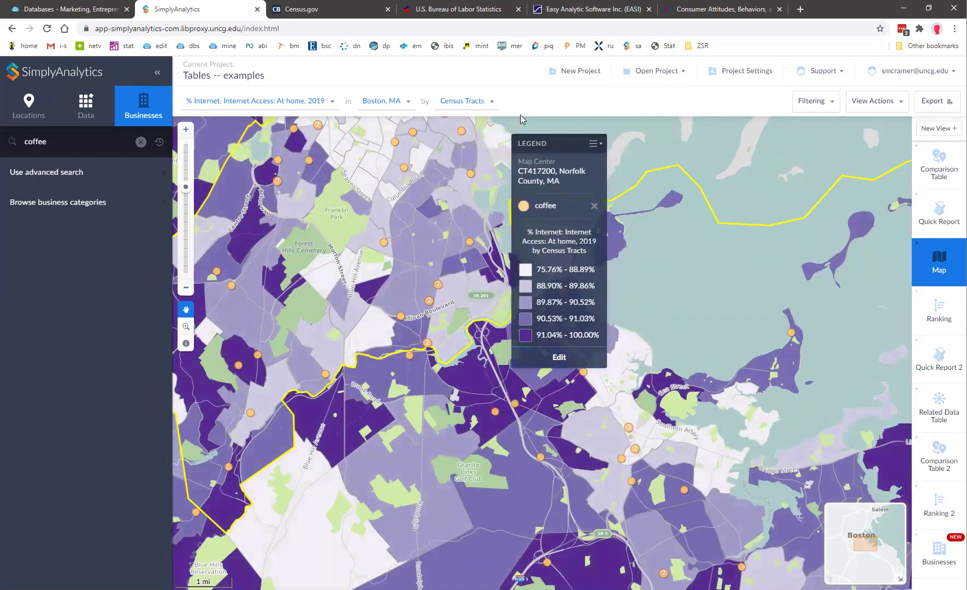
{"action": "left_click_drag", "start_coordinate": [546, 142], "coordinate": [727, 177]}
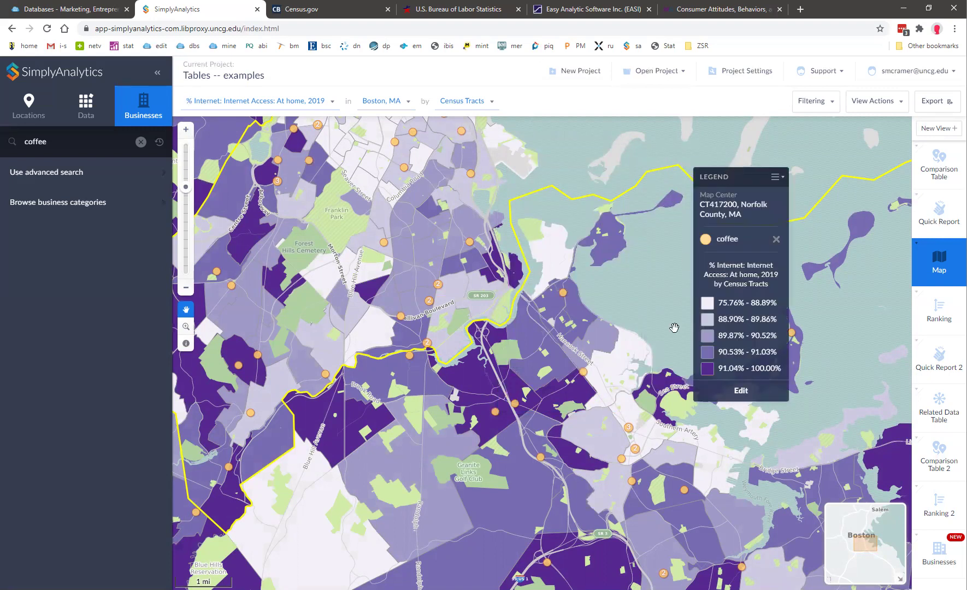
Search locations for "miami" and switch the map to Miami-Dade County, FL.
{"action": "left_click", "coordinate": [722, 390]}
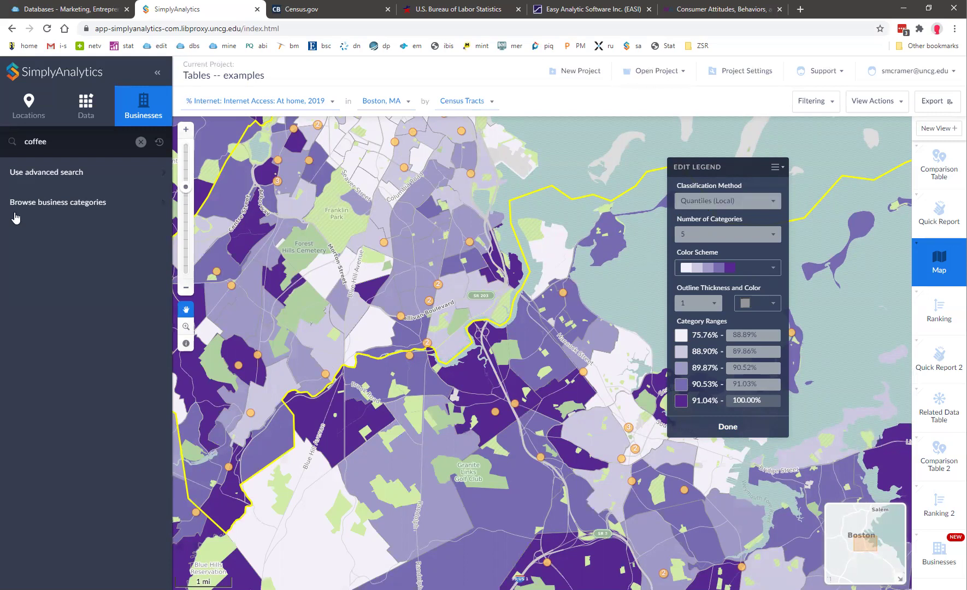
{"action": "left_click", "coordinate": [26, 106]}
{"action": "left_click", "coordinate": [86, 148]}
{"action": "type", "text": "miami"}
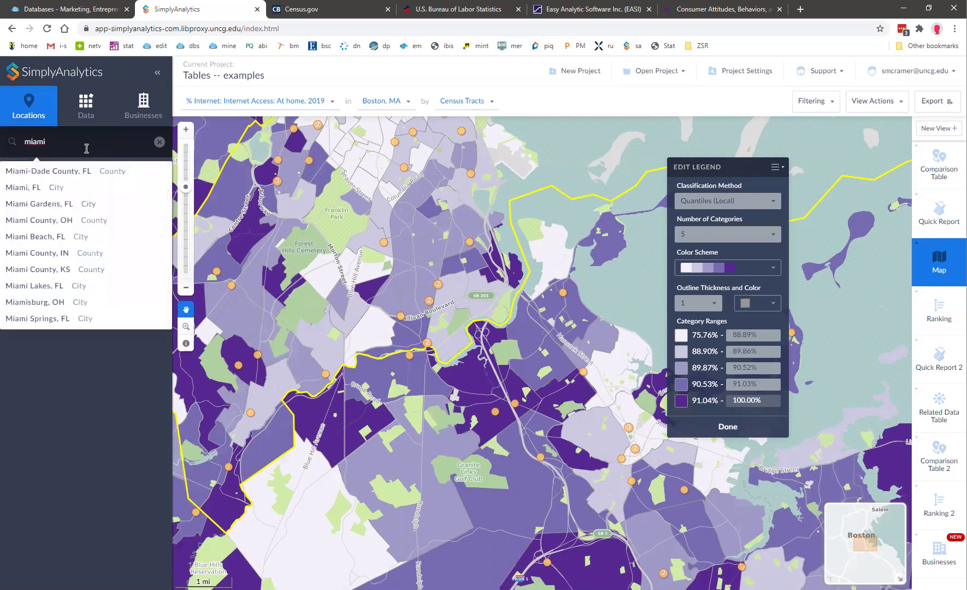
{"action": "left_click", "coordinate": [56, 175]}
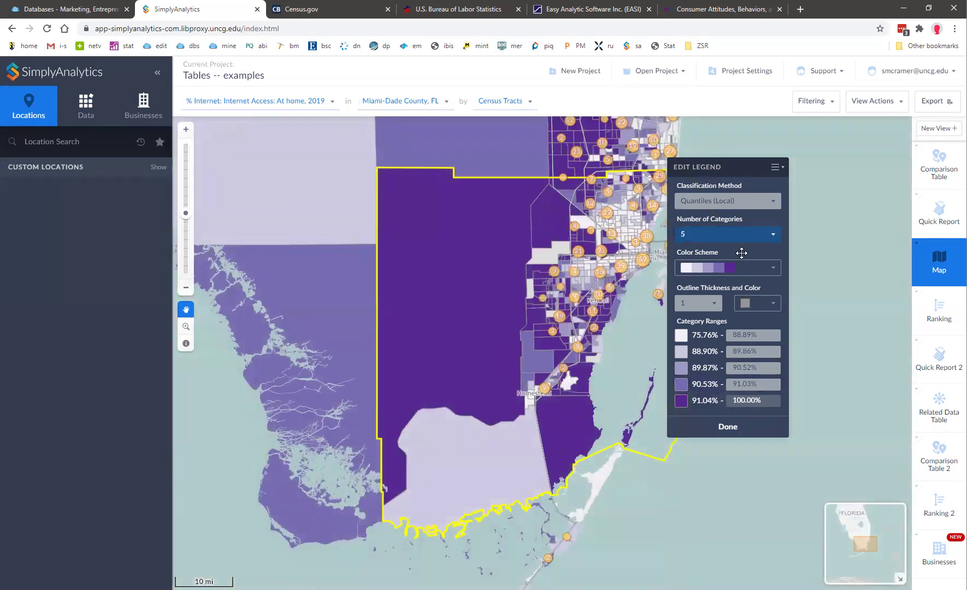
{"action": "left_click", "coordinate": [743, 431]}
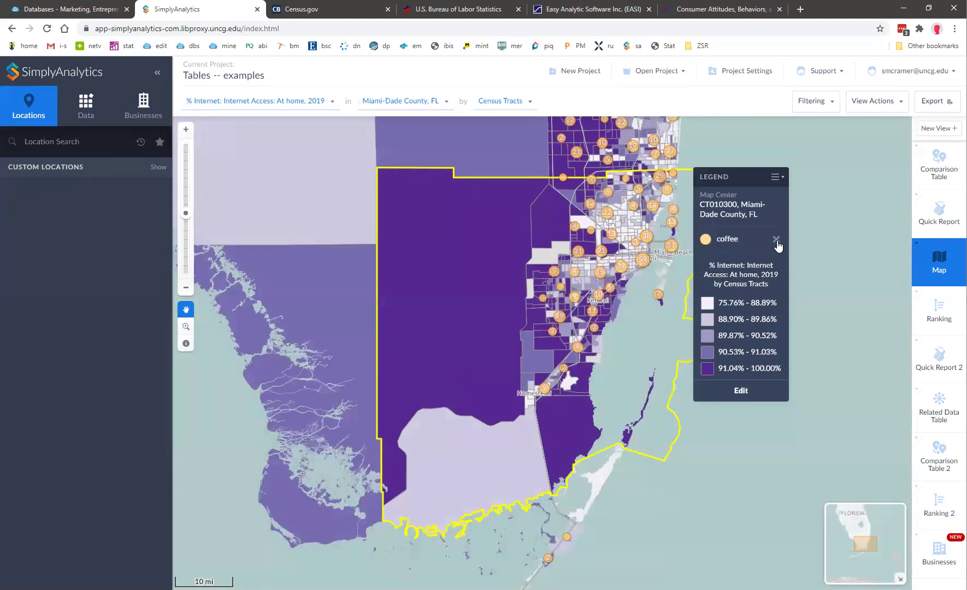
Remove the coffee business points from the Miami-Dade County map.
{"action": "left_click", "coordinate": [776, 239]}
{"action": "left_click", "coordinate": [188, 132]}
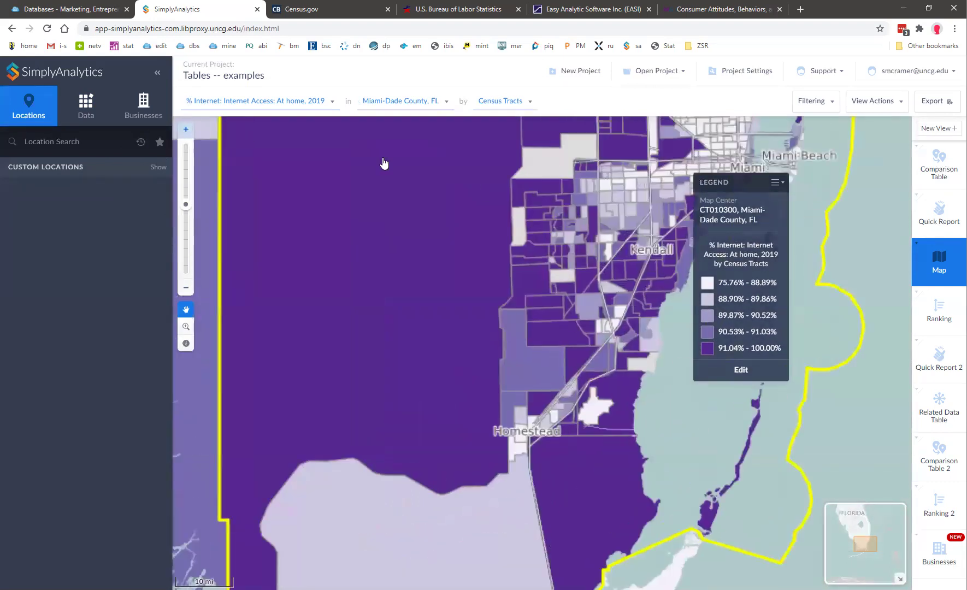
{"action": "scroll", "coordinate": [498, 285], "scroll_direction": "up", "scroll_amount": 1}
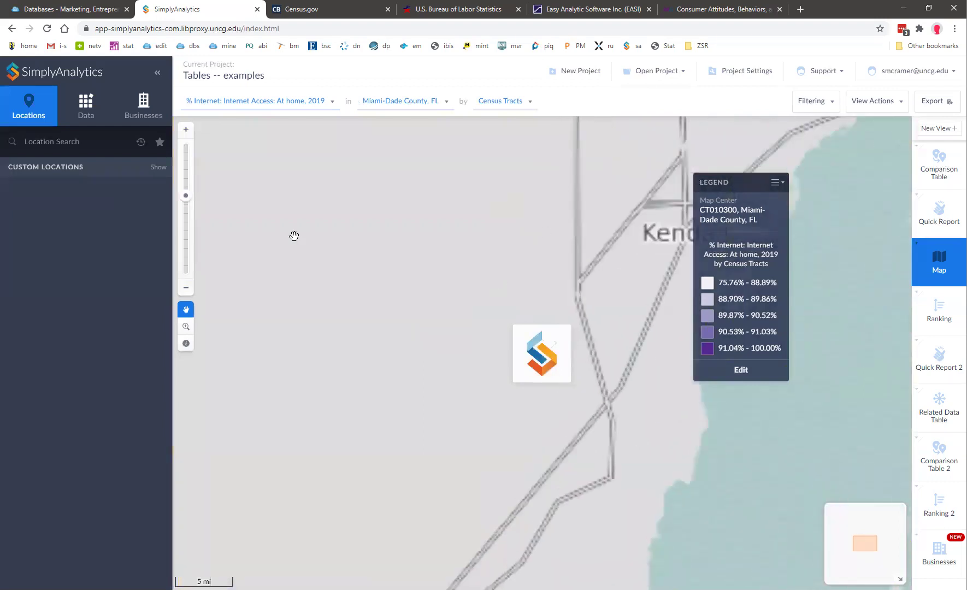
{"action": "left_click", "coordinate": [185, 289]}
{"action": "left_click", "coordinate": [186, 295]}
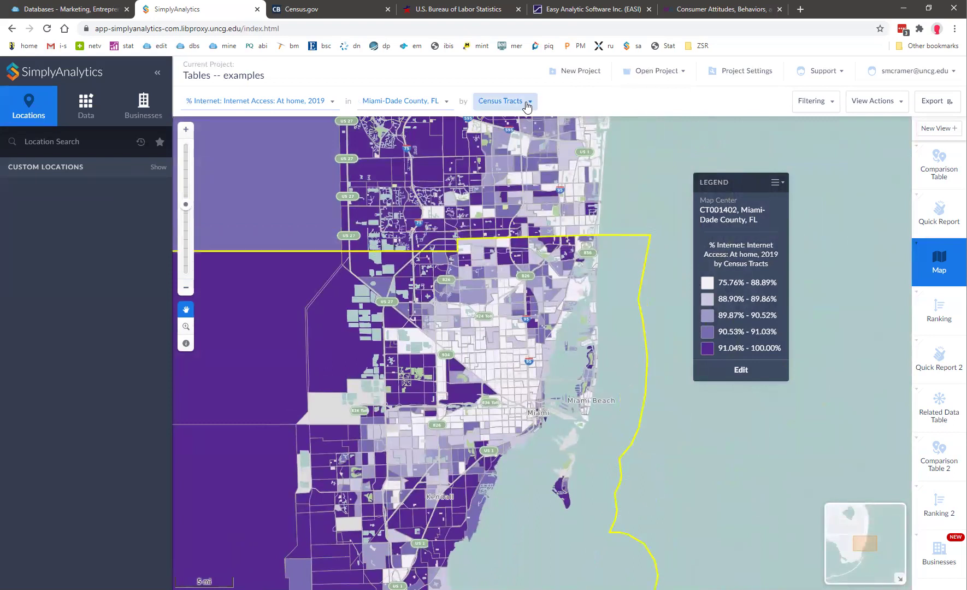
Search the data for "foreign born" and map % Population, Citizenship - Foreign Born - Naturalized.
{"action": "left_click", "coordinate": [85, 116]}
{"action": "left_click", "coordinate": [79, 143]}
{"action": "type", "text": "fori"}
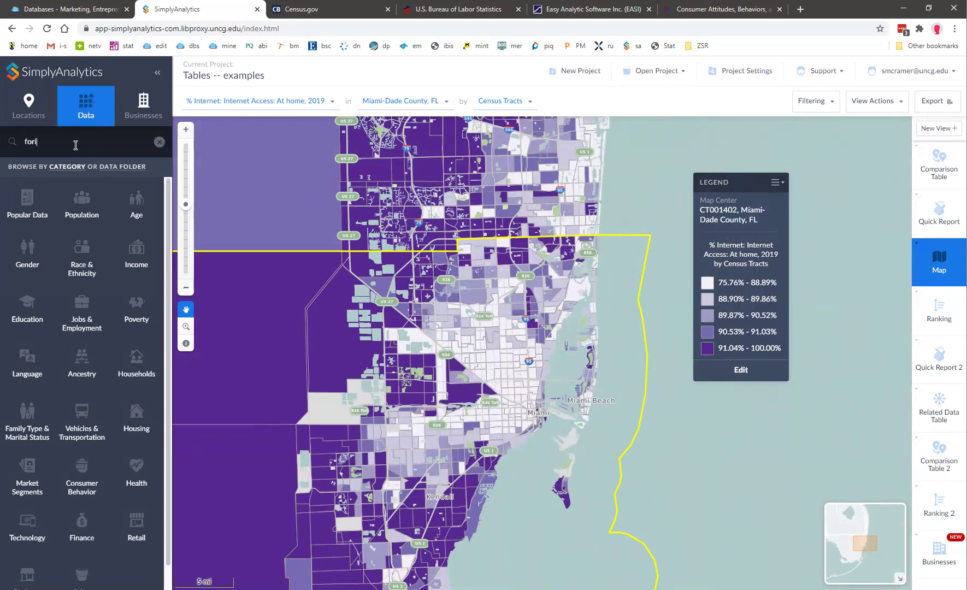
{"action": "key", "text": "BackSpace"}
{"action": "type", "text": "eign born"}
{"action": "key", "text": "Return"}
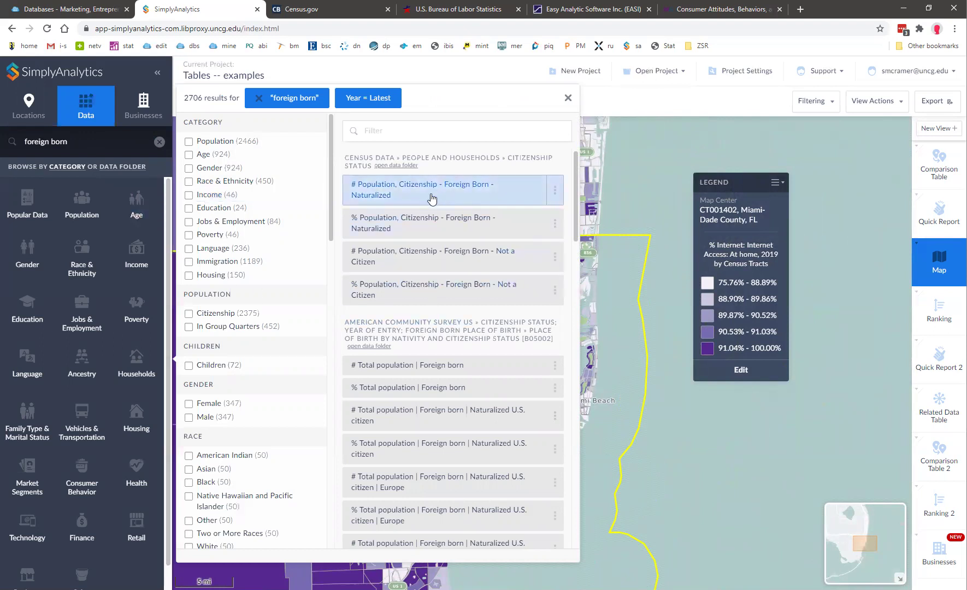
{"action": "left_click", "coordinate": [442, 226]}
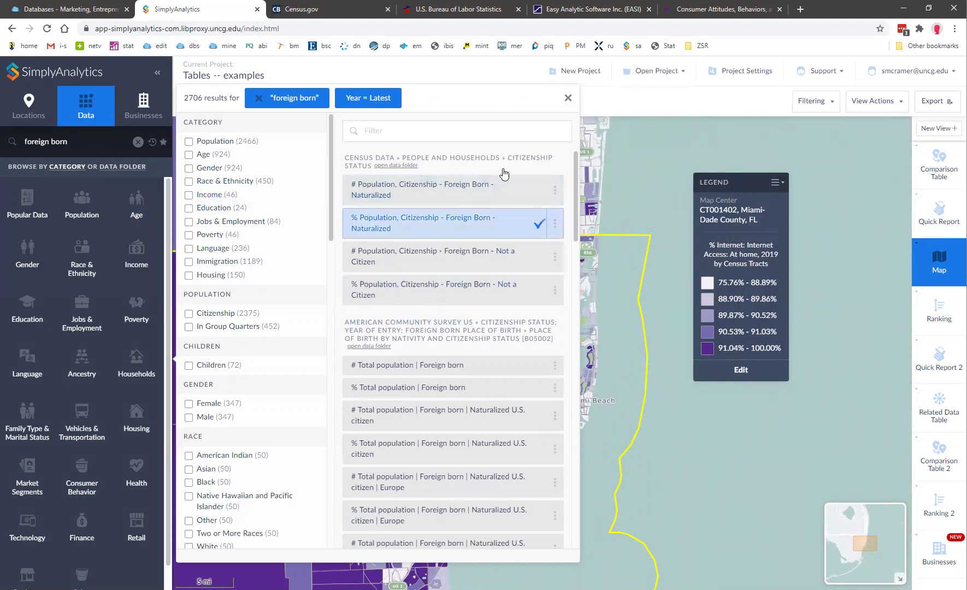
{"action": "left_click", "coordinate": [568, 98]}
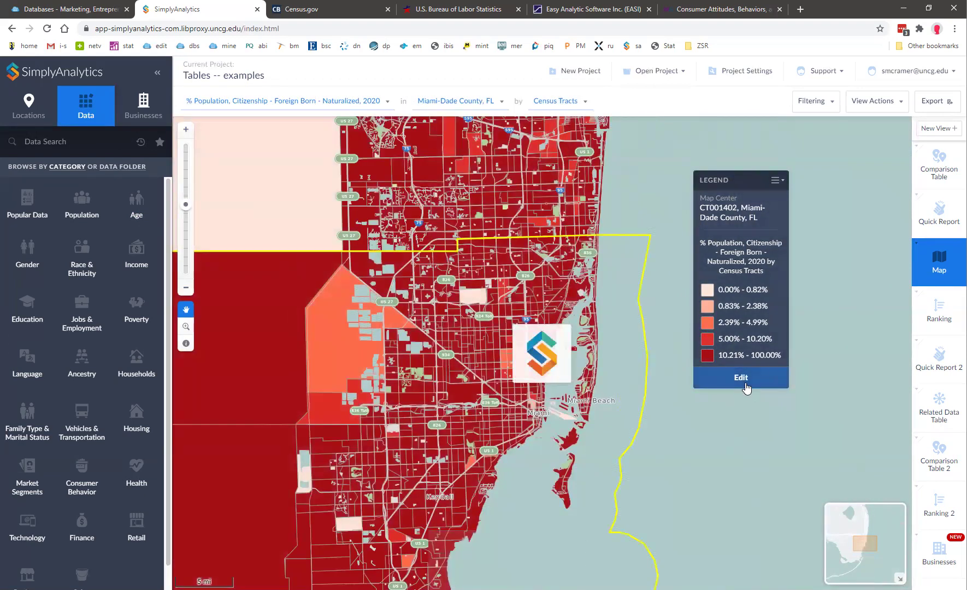
Turn off Highlight Location for the map view.
{"action": "left_click", "coordinate": [889, 103]}
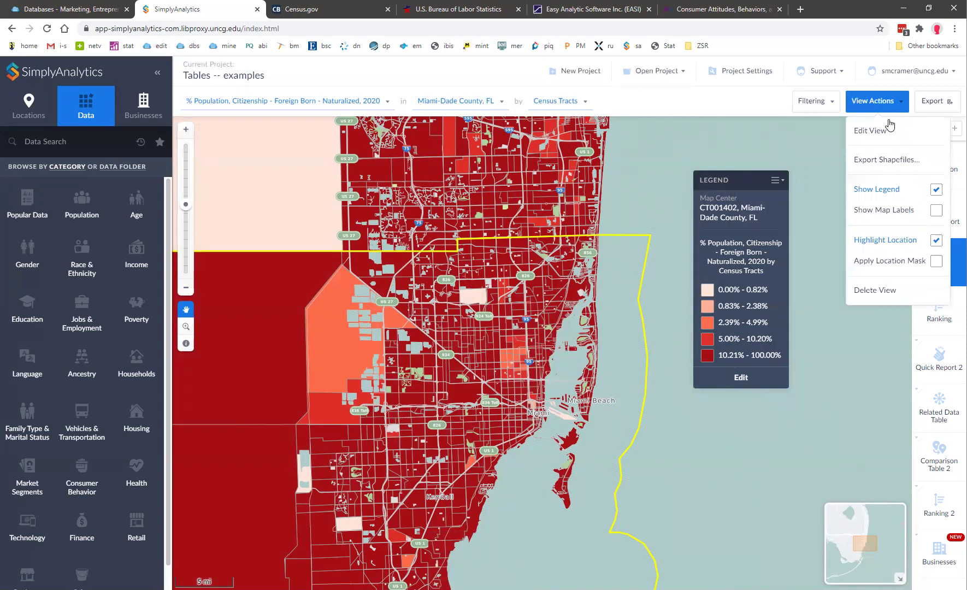
{"action": "left_click", "coordinate": [871, 241]}
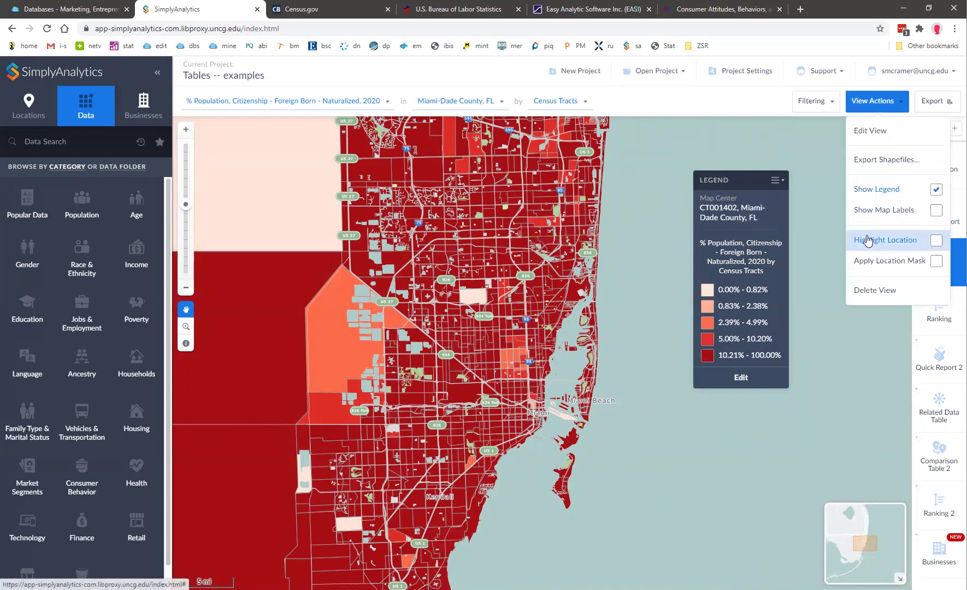
Open the map legend for editing, set its classification method to Quantiles (Local), and inspect the area west of Miami up close.
{"action": "left_click", "coordinate": [727, 376]}
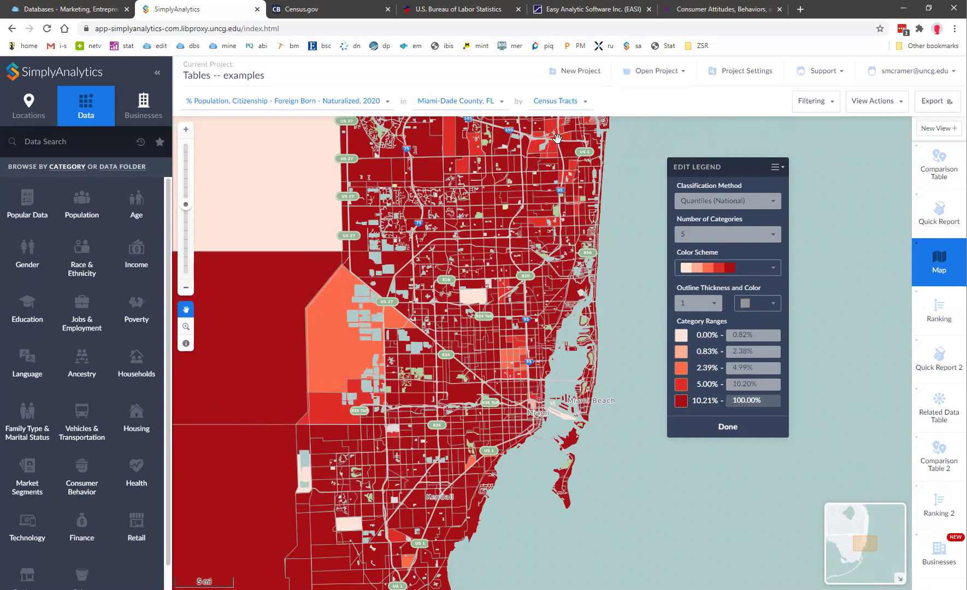
{"action": "left_click", "coordinate": [735, 203]}
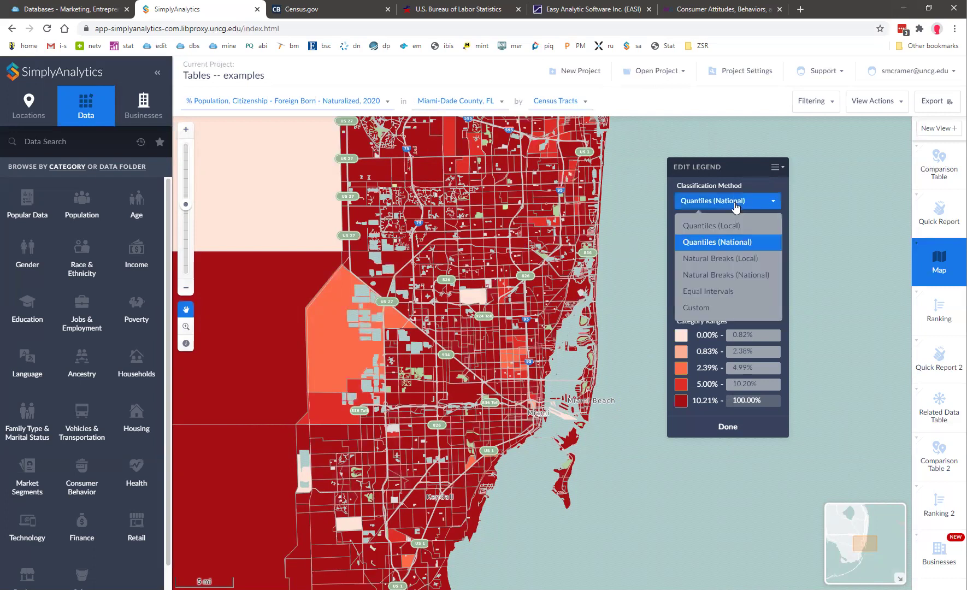
{"action": "left_click", "coordinate": [713, 226]}
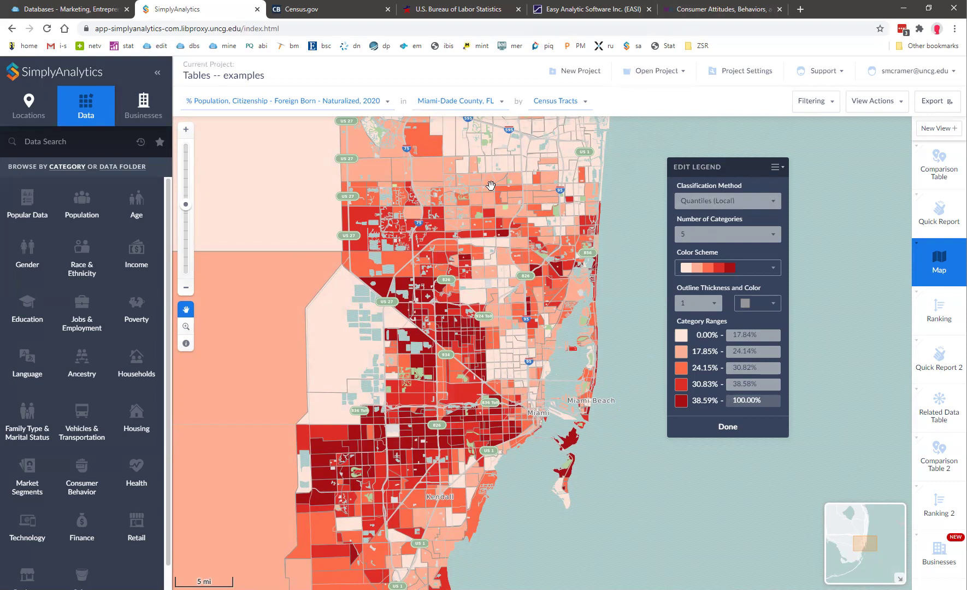
{"action": "left_click", "coordinate": [186, 132]}
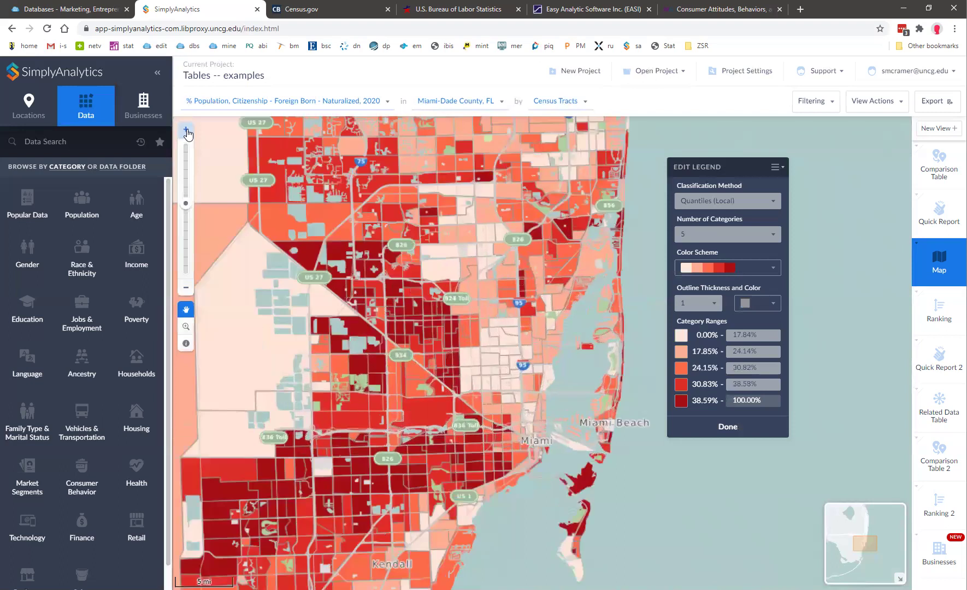
{"action": "left_click_drag", "start_coordinate": [388, 363], "coordinate": [503, 273]}
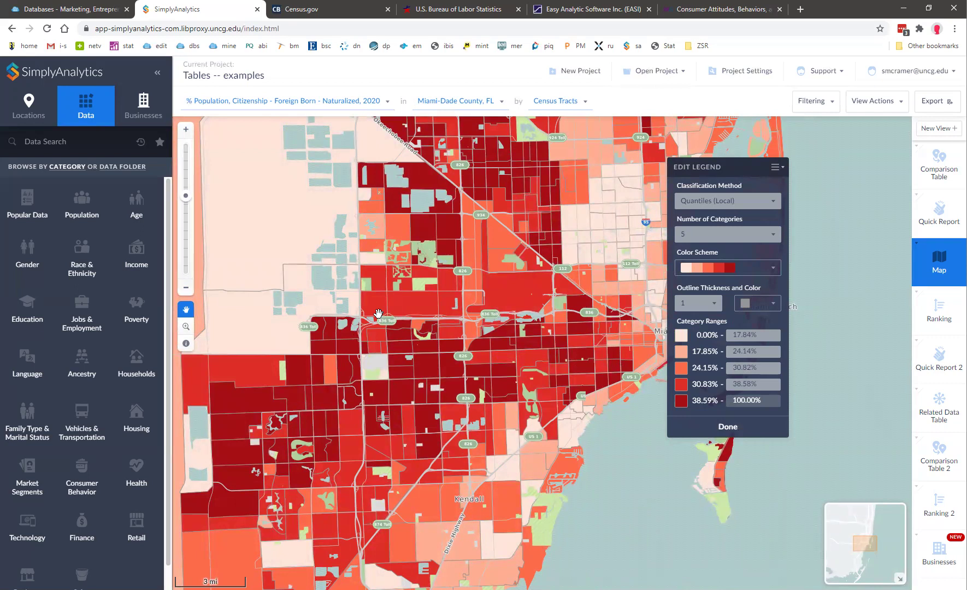
Try the Natural Breaks (Local) and Equal Intervals classification methods on the map legend.
{"action": "left_click", "coordinate": [720, 202]}
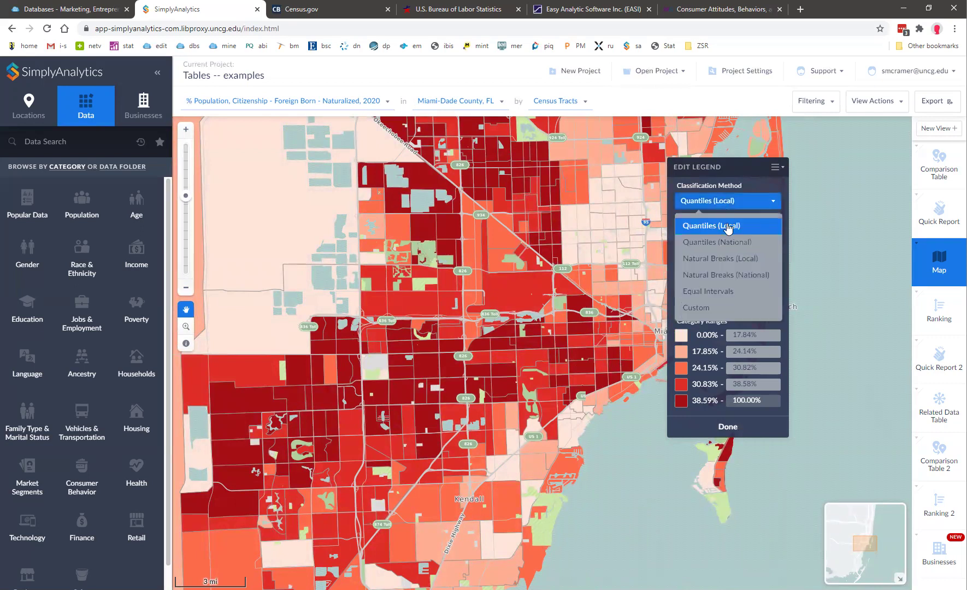
{"action": "left_click", "coordinate": [713, 261]}
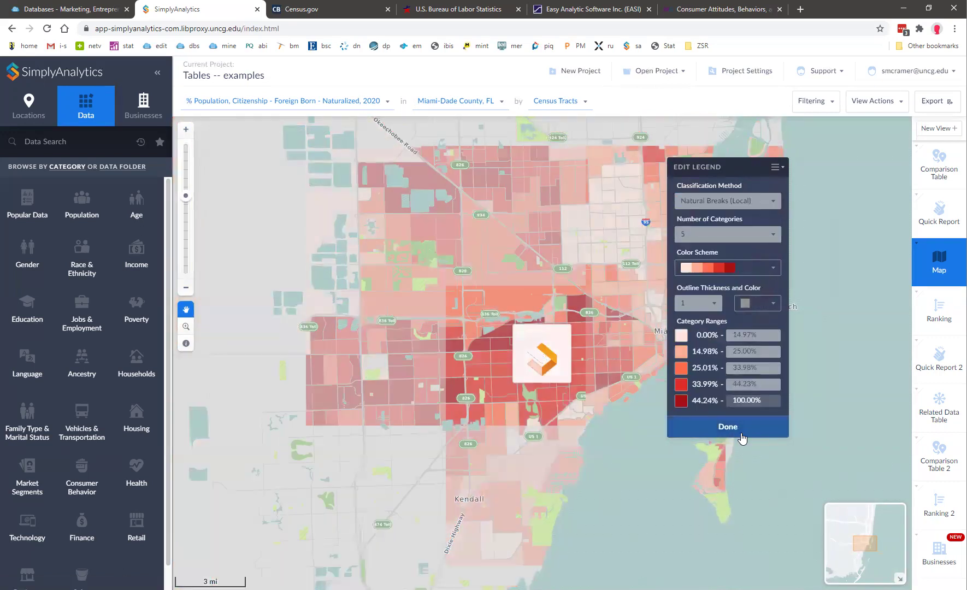
{"action": "left_click", "coordinate": [733, 210]}
{"action": "left_click", "coordinate": [709, 294]}
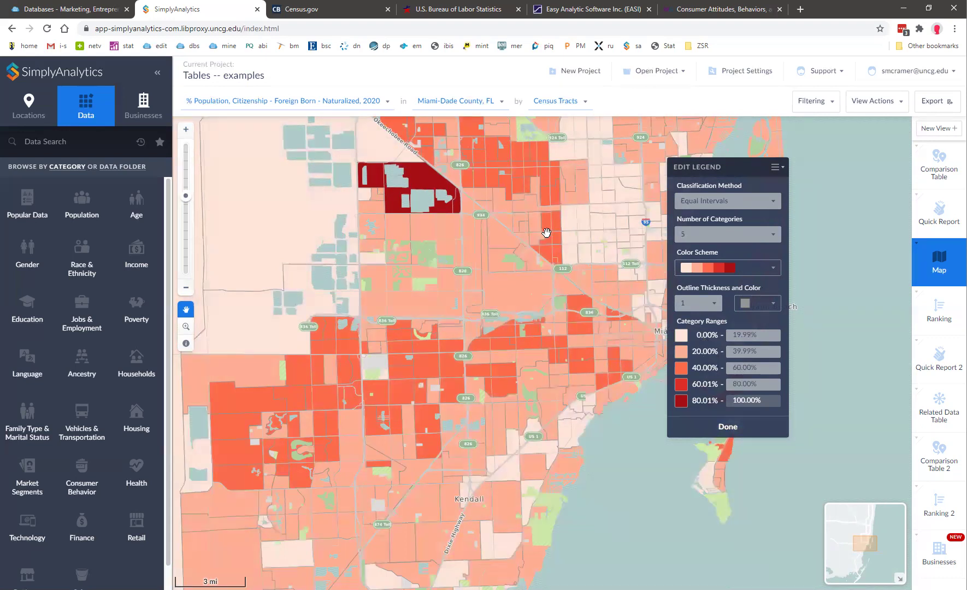
Change the color of the legend's third category range to bright yellow.
{"action": "left_click", "coordinate": [728, 200]}
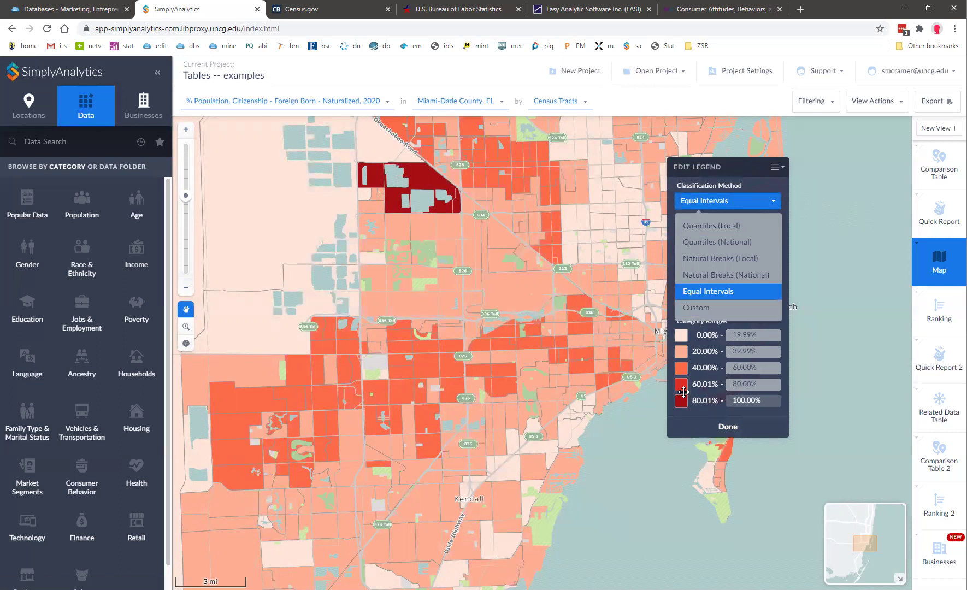
{"action": "left_click", "coordinate": [682, 370]}
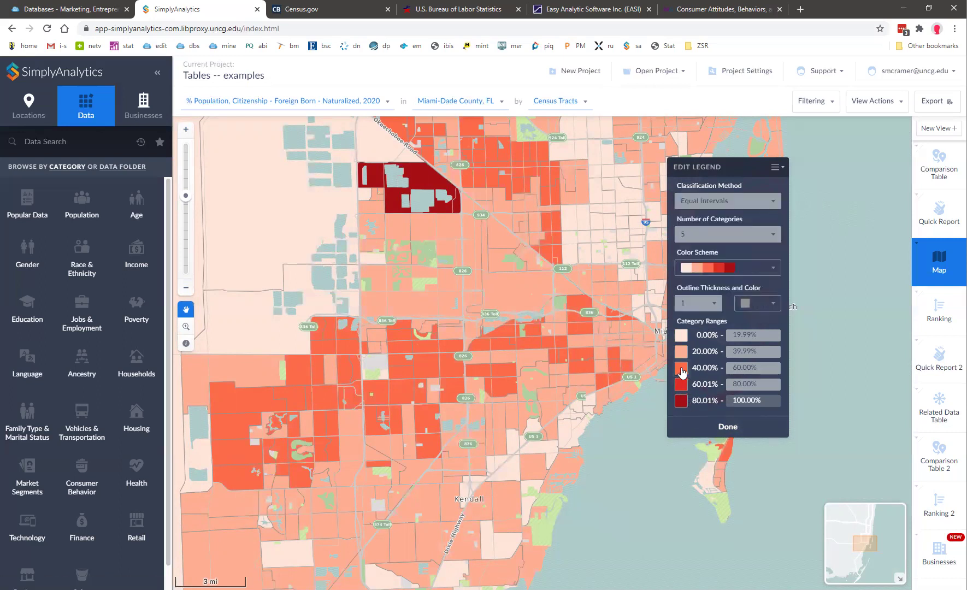
{"action": "left_click", "coordinate": [682, 371]}
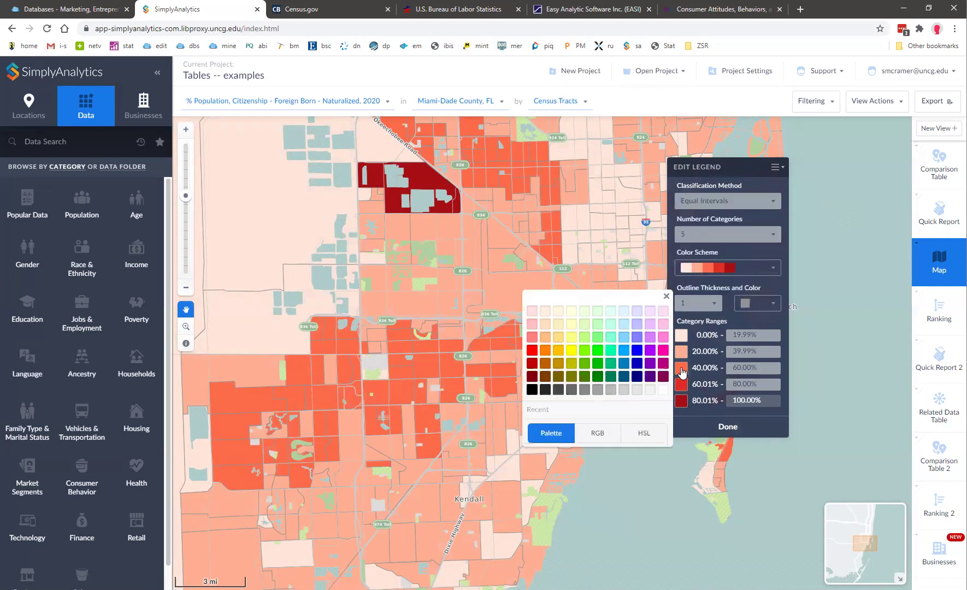
{"action": "left_click", "coordinate": [551, 435]}
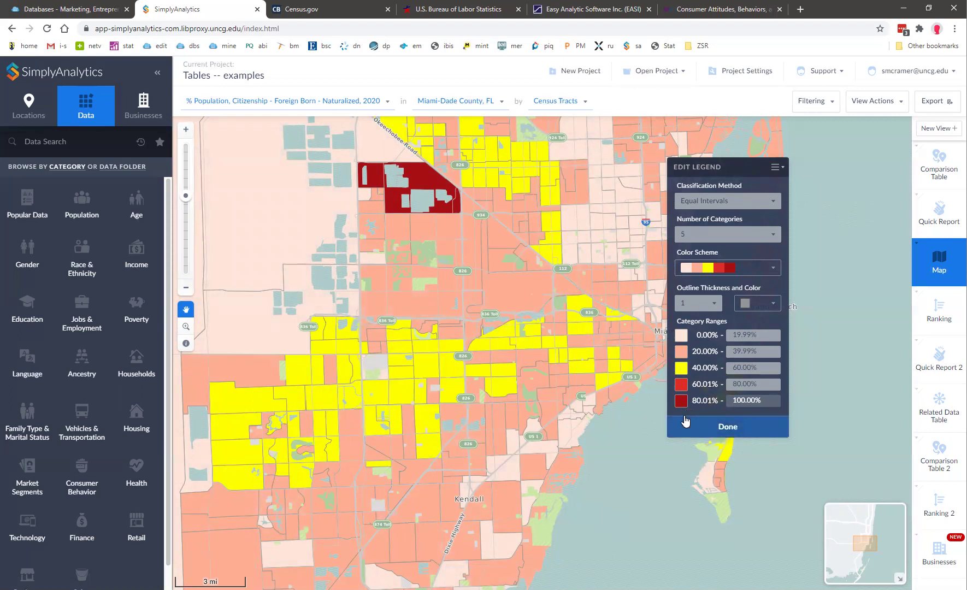
Set the legend's classification method to Quantiles (Local) and finish editing the legend.
{"action": "left_click", "coordinate": [714, 201]}
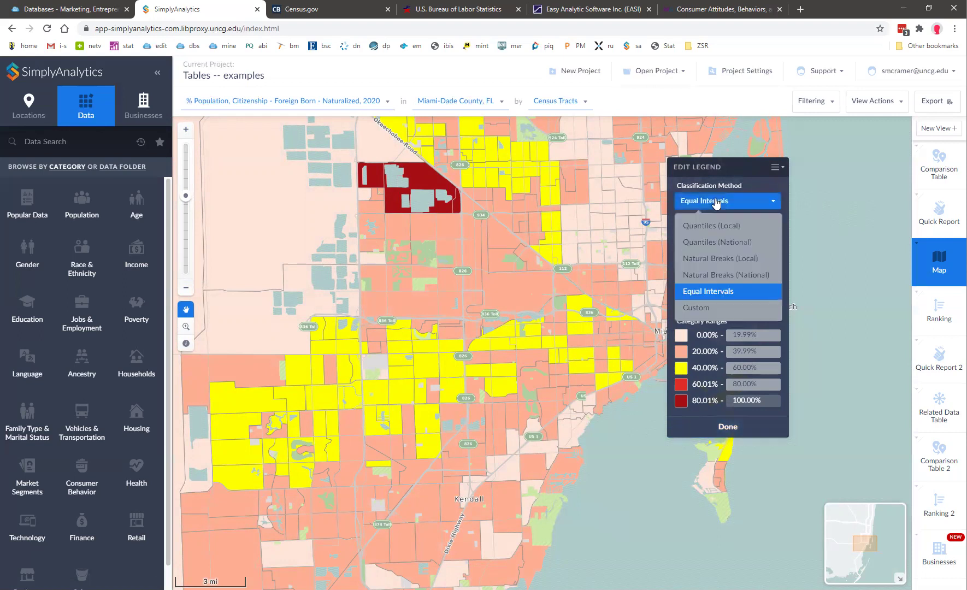
{"action": "left_click", "coordinate": [706, 226]}
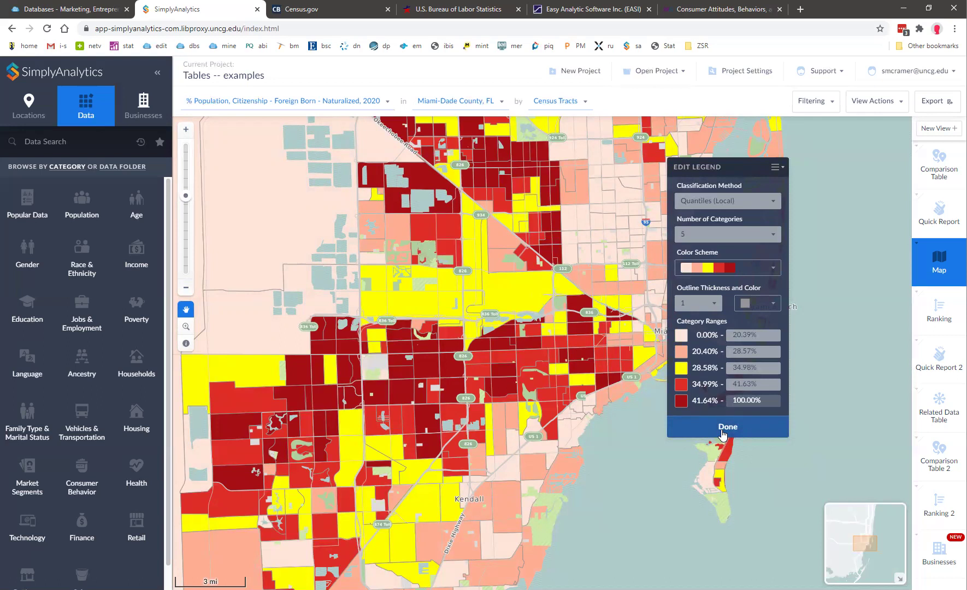
{"action": "left_click", "coordinate": [722, 433]}
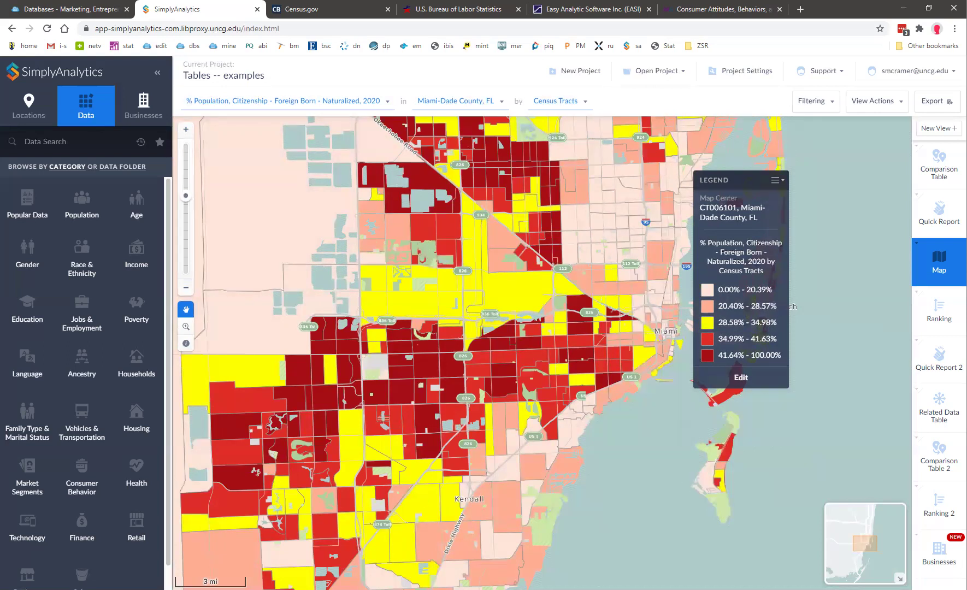
Switch to the Census.gov site and view the American Community Survey program page.
{"action": "left_click", "coordinate": [315, 10]}
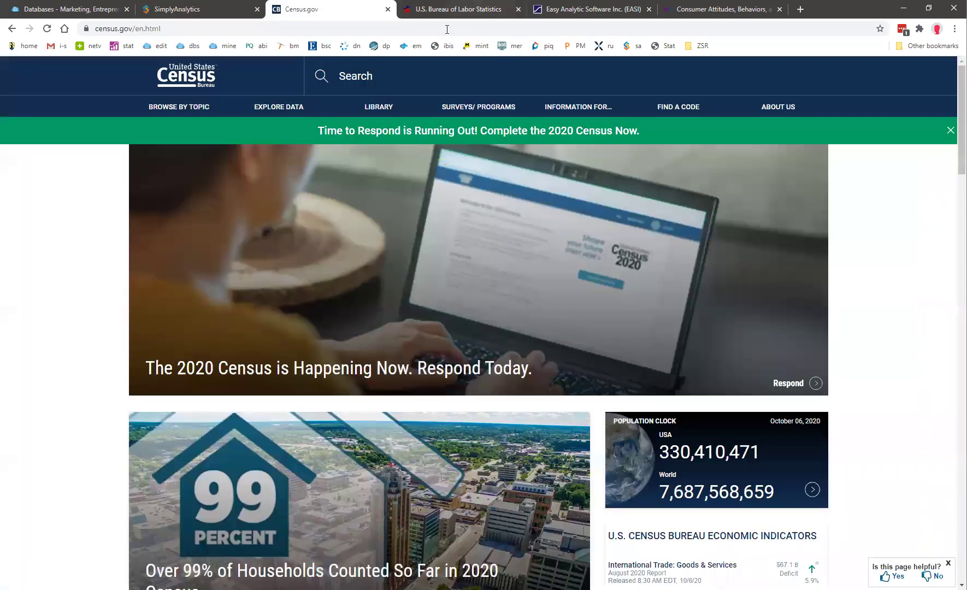
{"action": "left_click", "coordinate": [11, 29]}
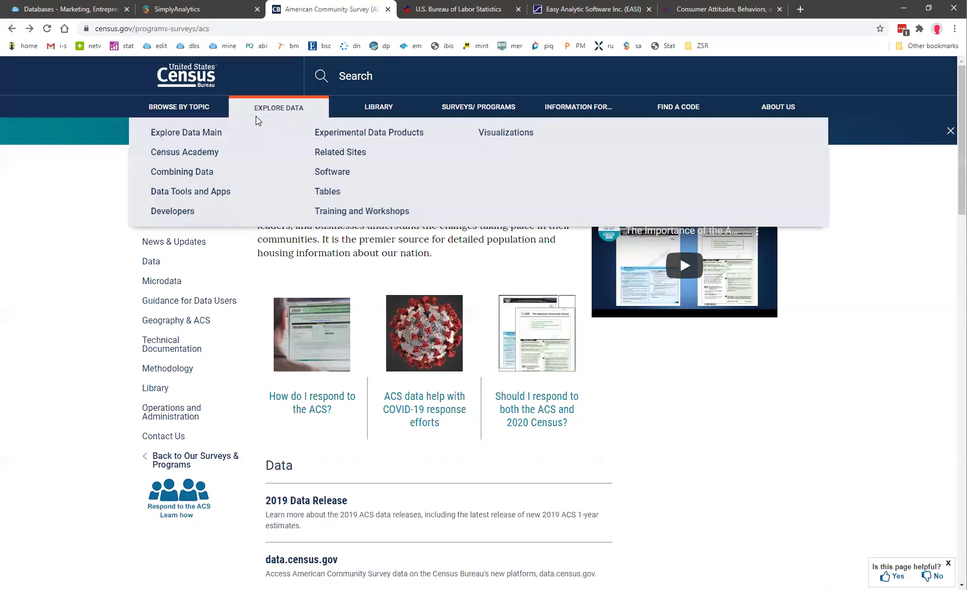
Switch back to SimplyAnalytics, browse the data by data folder, and expand the 2010 Decennial Census folder to review its population topics.
{"action": "left_click", "coordinate": [164, 9]}
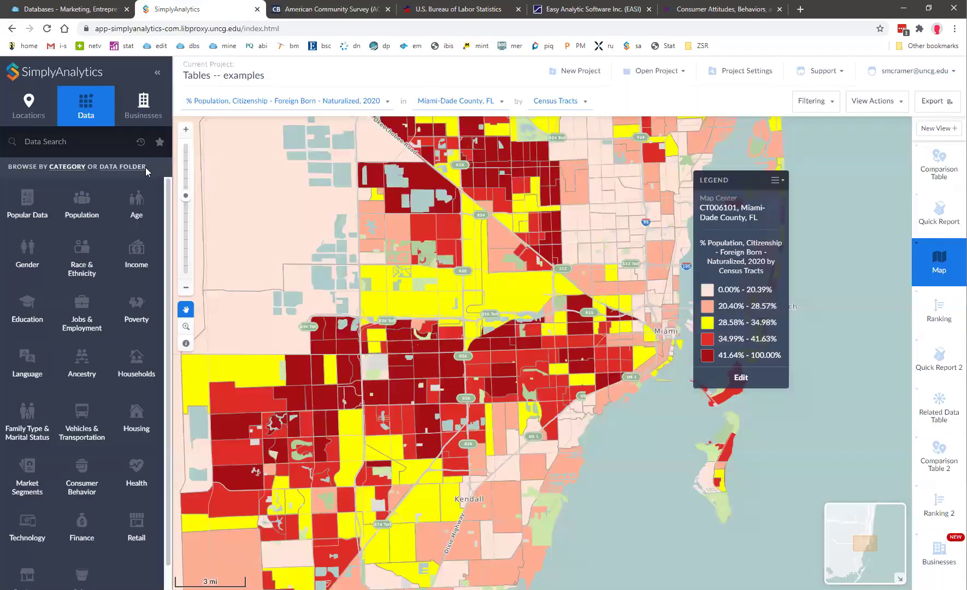
{"action": "left_click", "coordinate": [123, 165]}
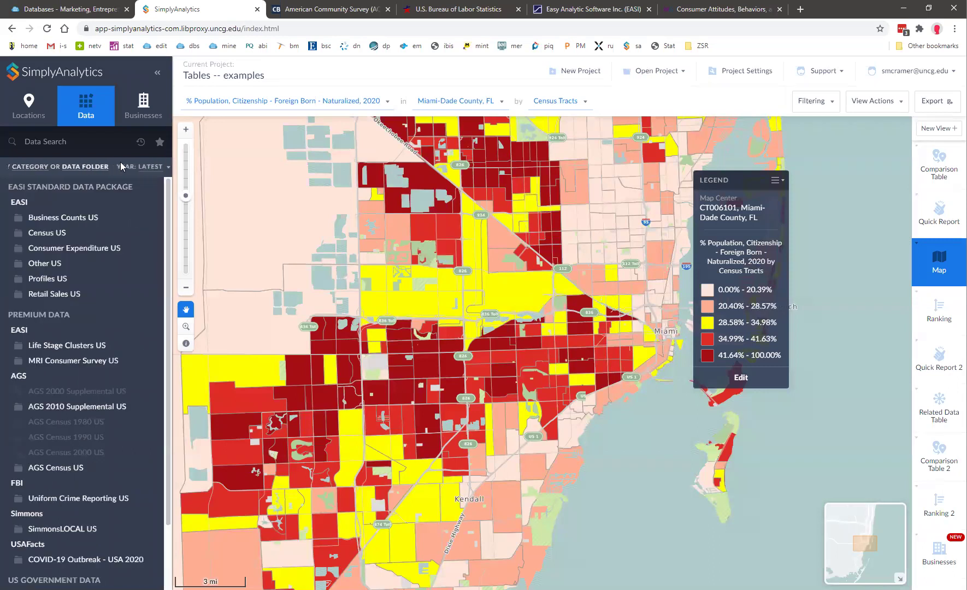
{"action": "scroll", "coordinate": [34, 466], "scroll_direction": "down", "scroll_amount": 1}
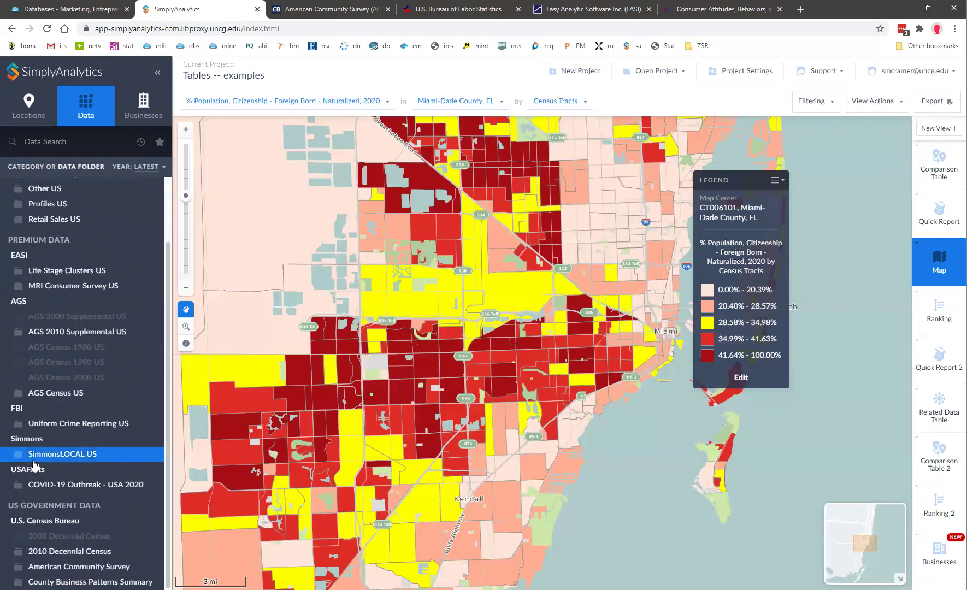
{"action": "left_click", "coordinate": [67, 553]}
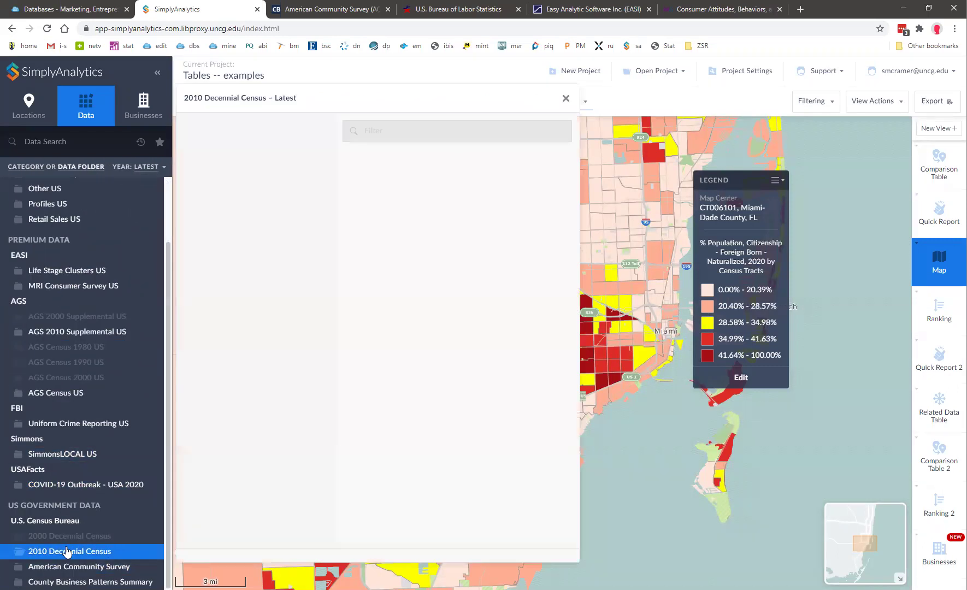
{"action": "left_click", "coordinate": [183, 120]}
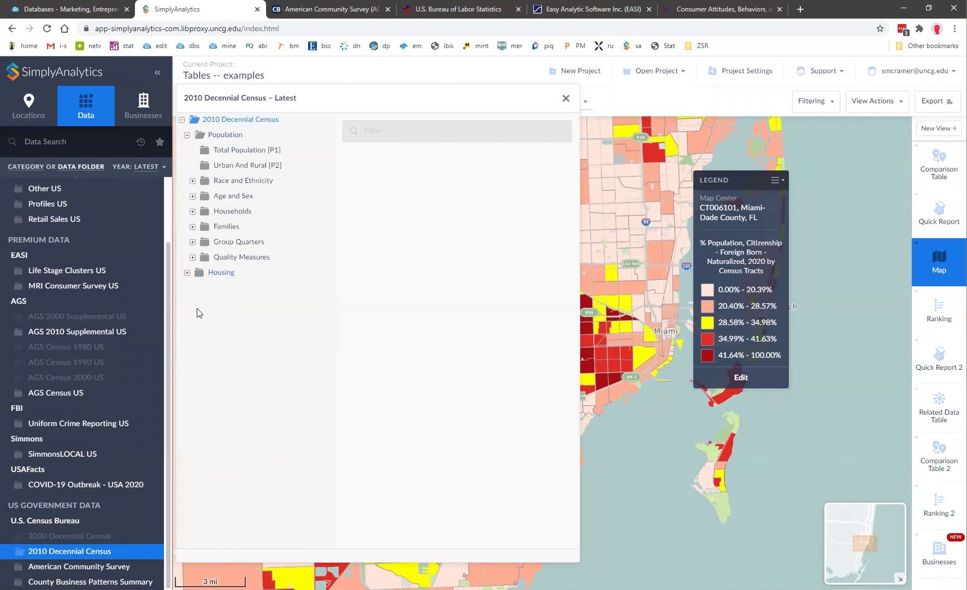
Review the topics in the American Community Survey data folder and open the County Business Patterns Summary folder.
{"action": "left_click", "coordinate": [71, 566]}
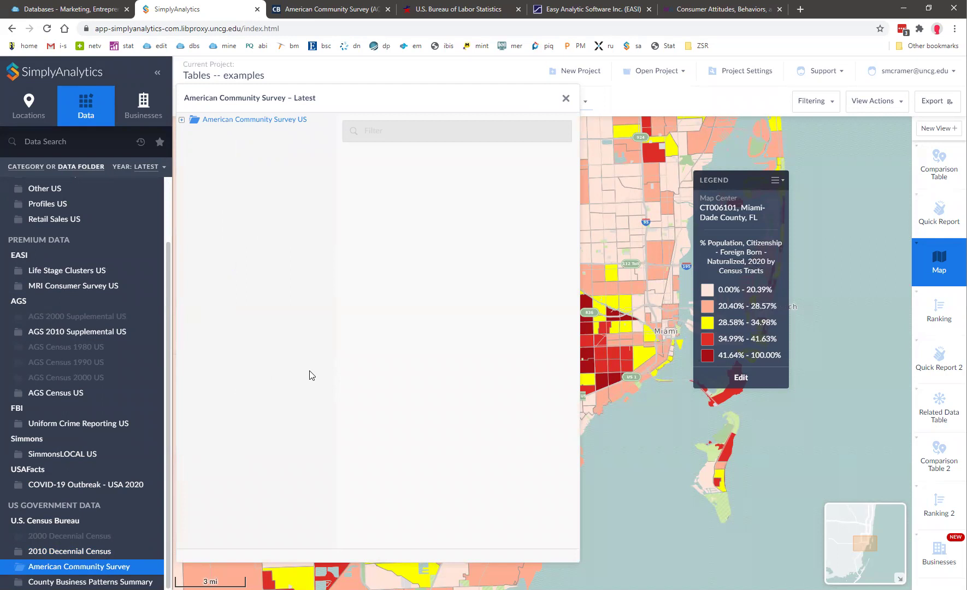
{"action": "left_click", "coordinate": [180, 125]}
{"action": "left_click", "coordinate": [181, 125]}
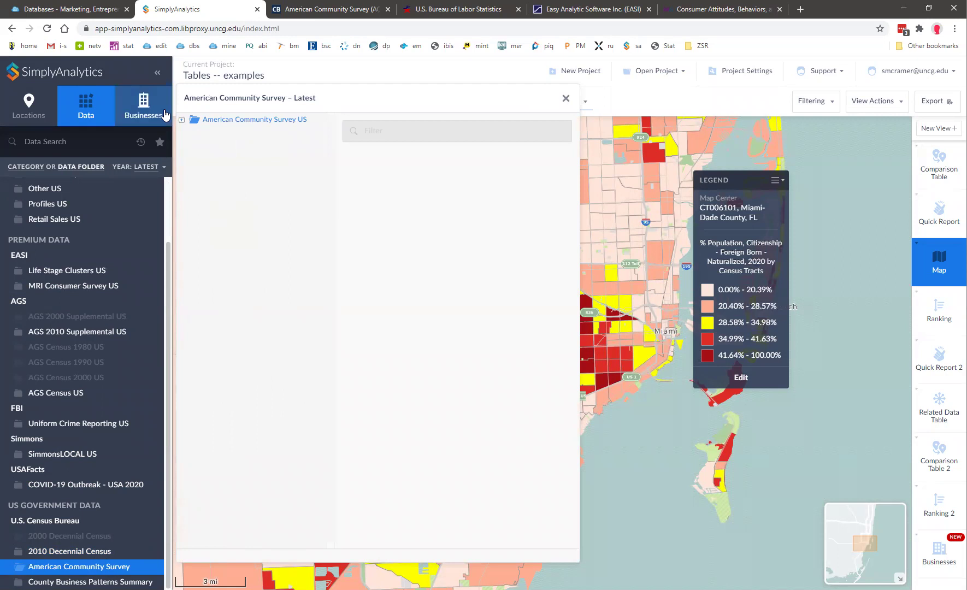
{"action": "left_click", "coordinate": [181, 121]}
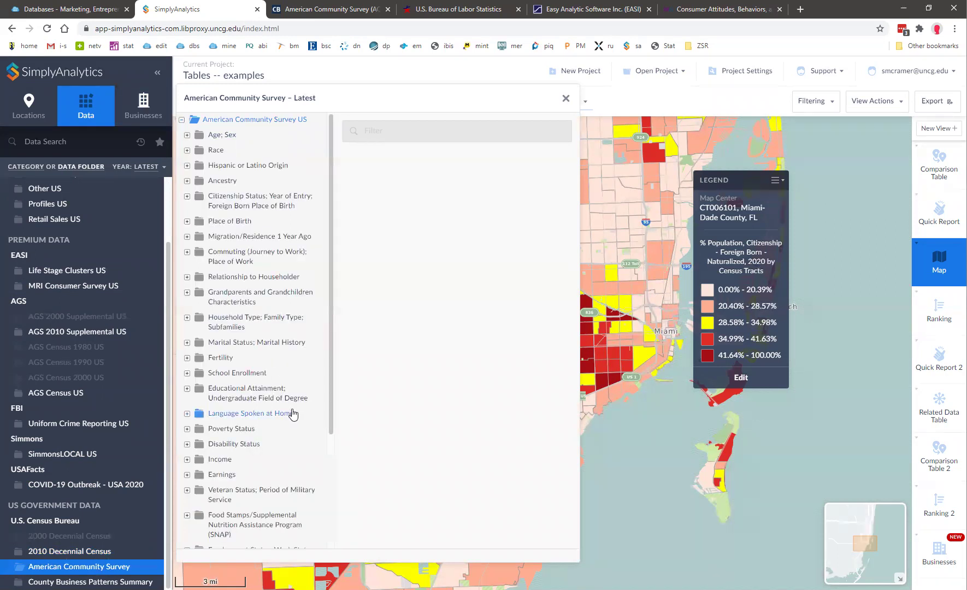
{"action": "scroll", "coordinate": [284, 415], "scroll_direction": "down", "scroll_amount": 3}
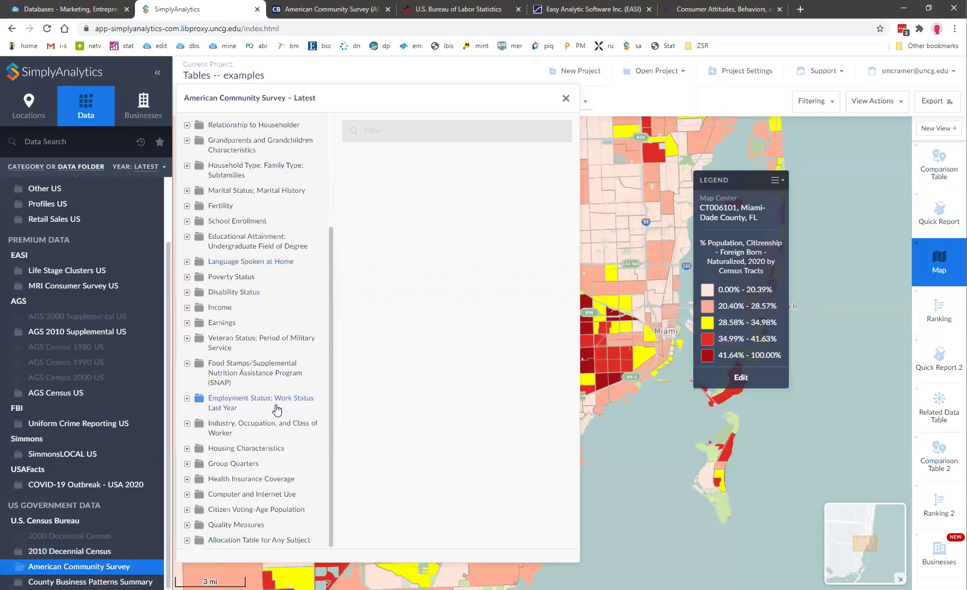
{"action": "scroll", "coordinate": [278, 410], "scroll_direction": "up", "scroll_amount": 3}
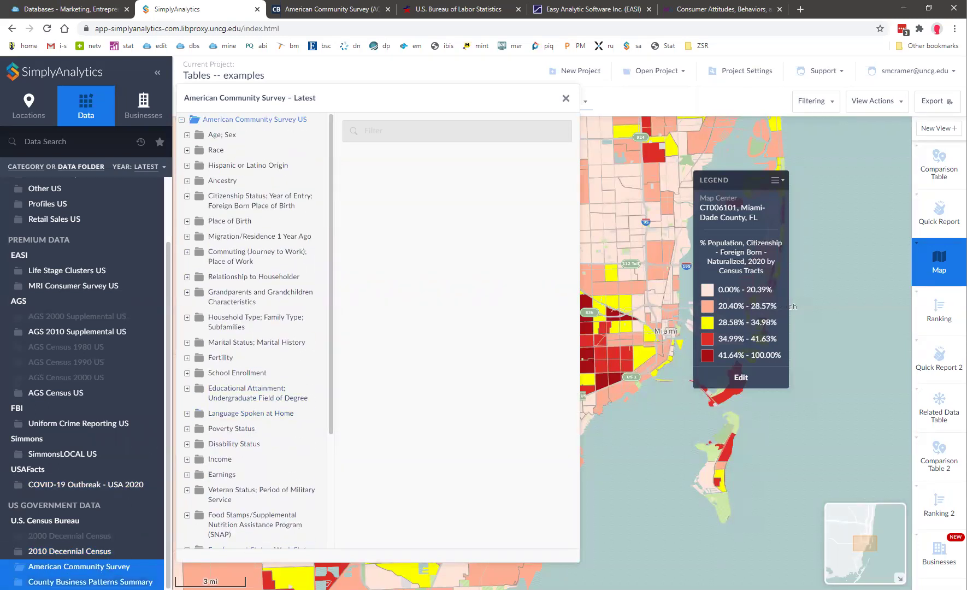
{"action": "left_click", "coordinate": [90, 582]}
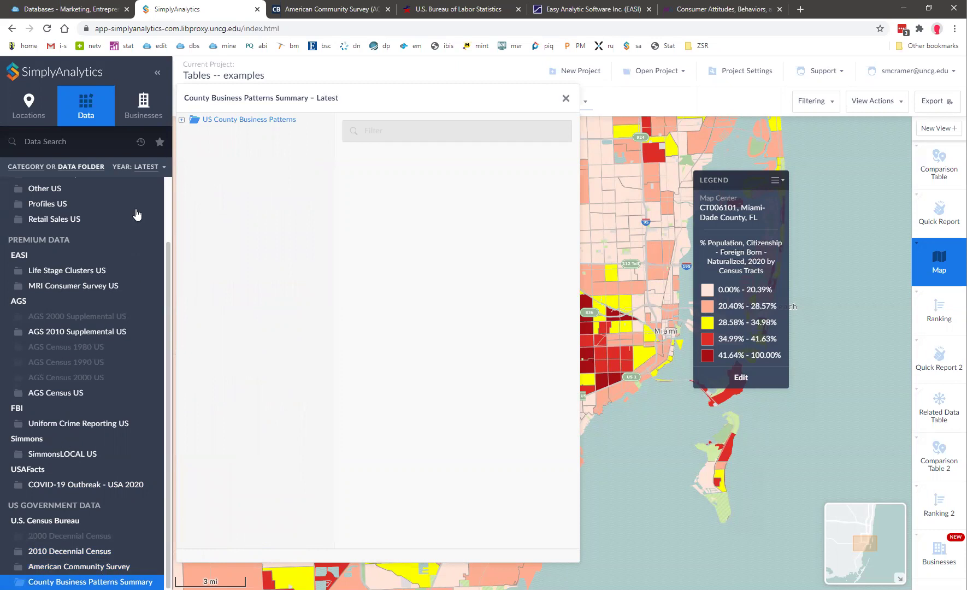
Switch to the U.S. Bureau of Labor Statistics site and view the Consumer Expenditure Surveys page.
{"action": "left_click", "coordinate": [449, 7]}
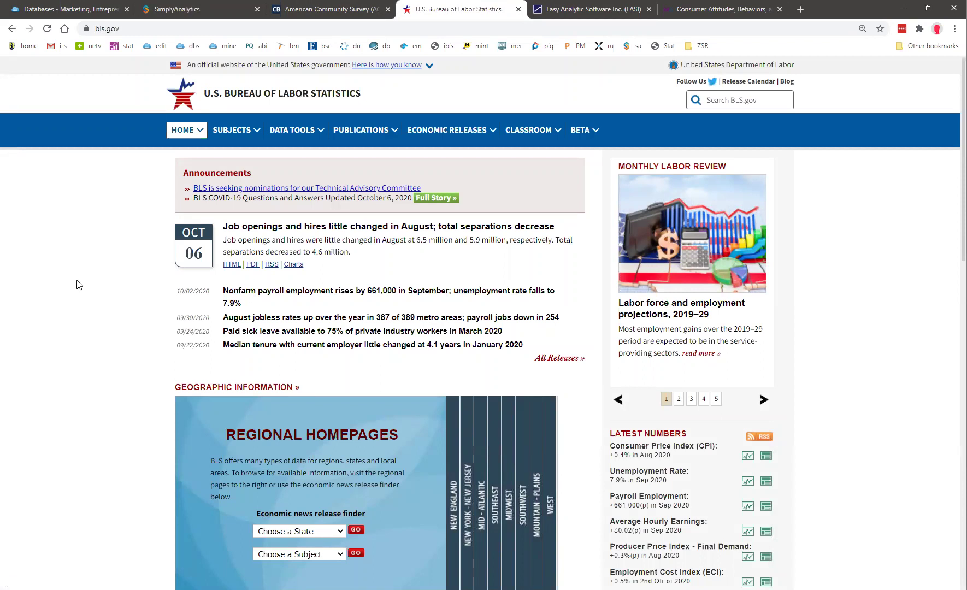
{"action": "left_click", "coordinate": [13, 29]}
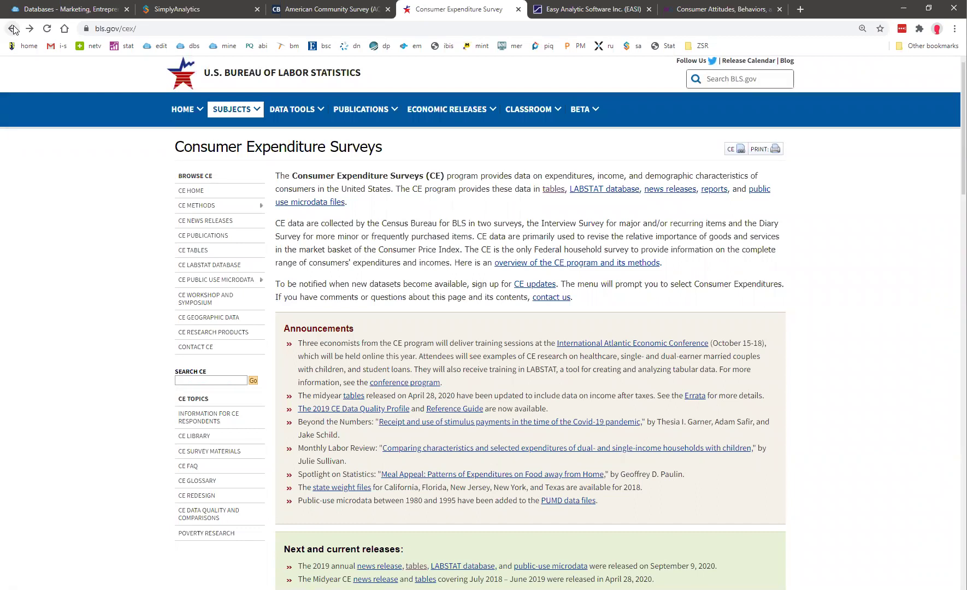
Return to SimplyAnalytics, browse the data by category, and open the Consumer Behavior variables.
{"action": "left_click", "coordinate": [208, 5]}
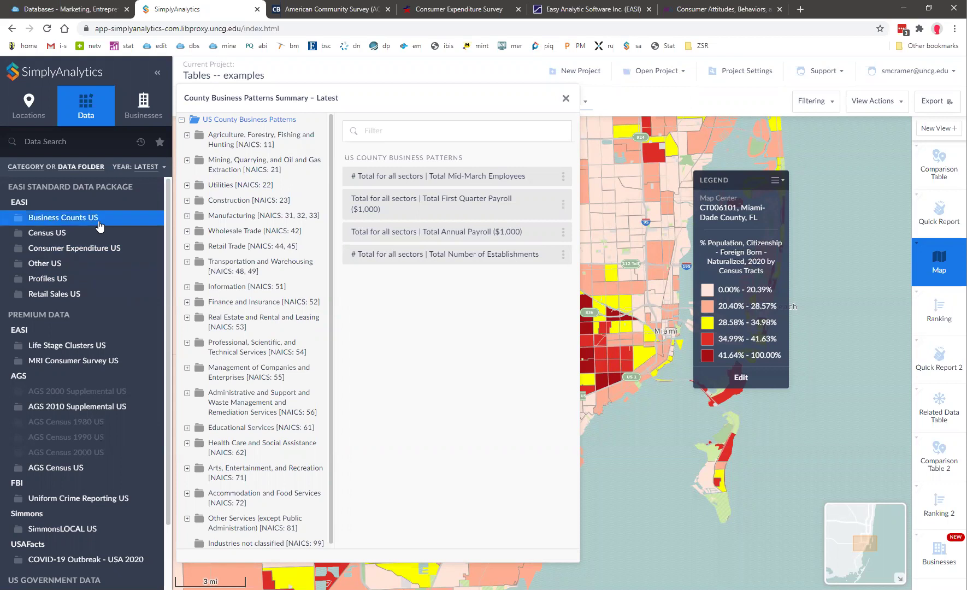
{"action": "left_click", "coordinate": [30, 167]}
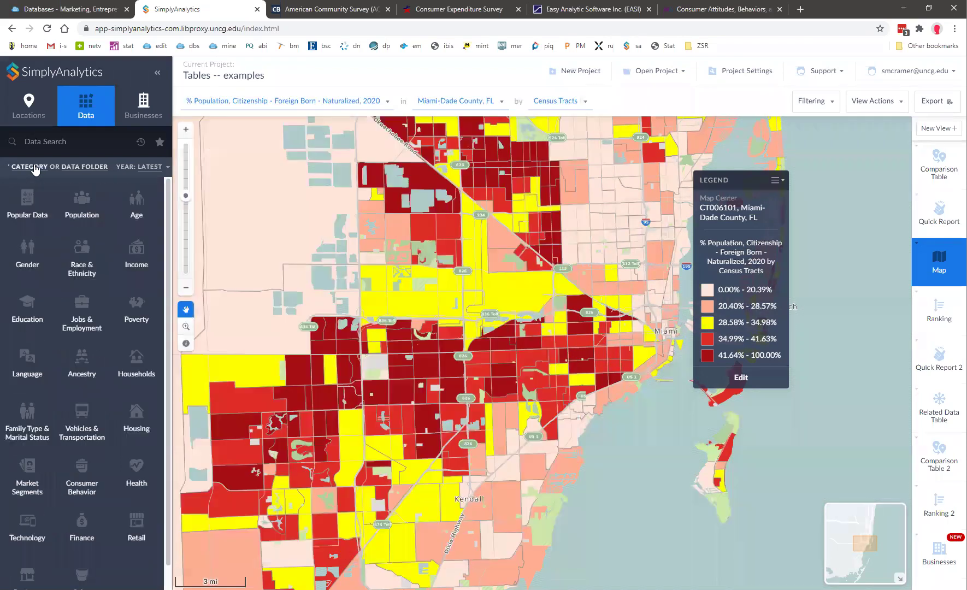
{"action": "left_click", "coordinate": [80, 474]}
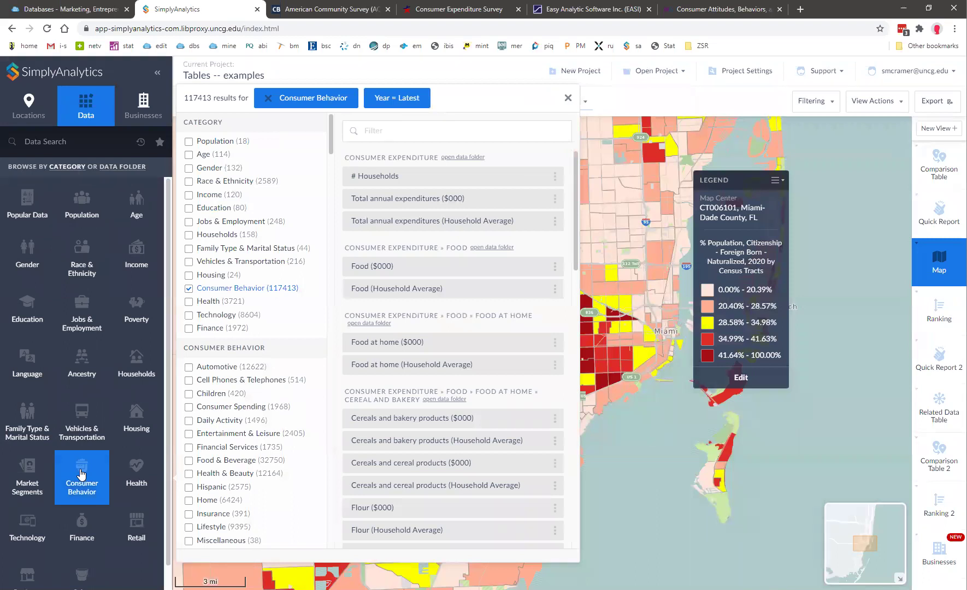
View the websites of the data providers Easy Analytic Software Inc. and MRI-Simmons.
{"action": "left_click", "coordinate": [581, 8]}
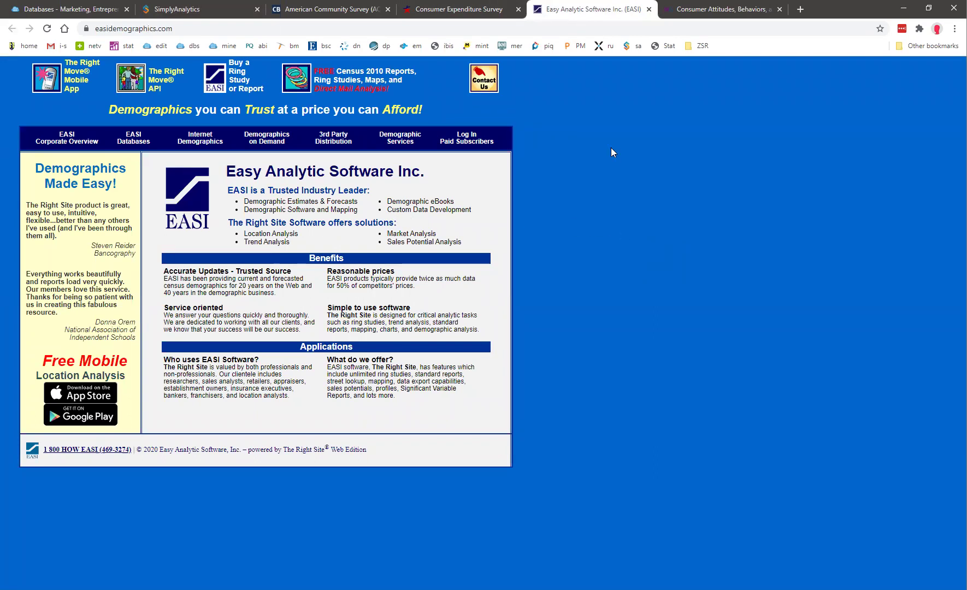
{"action": "left_click", "coordinate": [709, 7]}
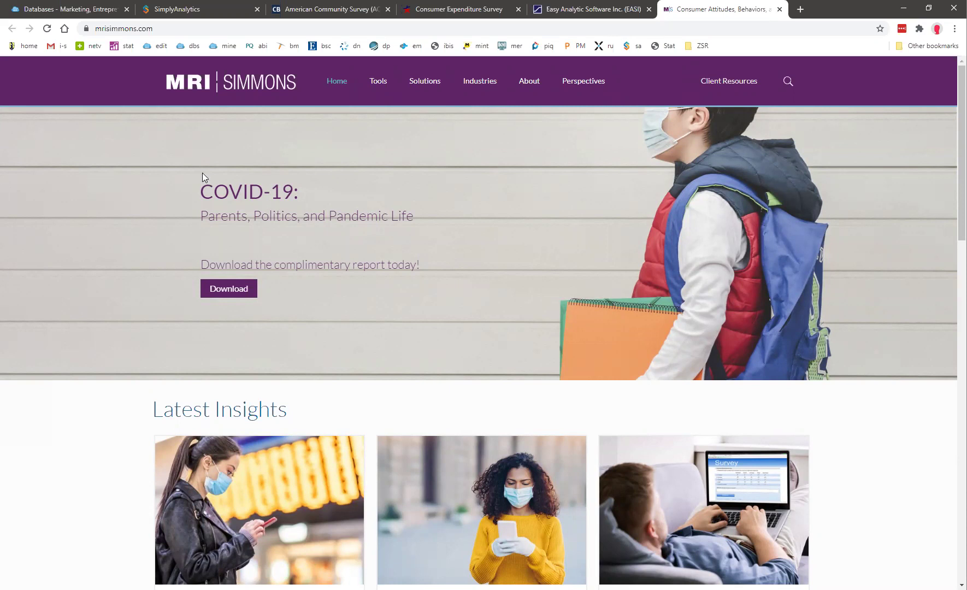
Return to SimplyAnalytics, browse by data folder, open SimmonsLOCAL US and review its topic folders.
{"action": "left_click", "coordinate": [216, 9]}
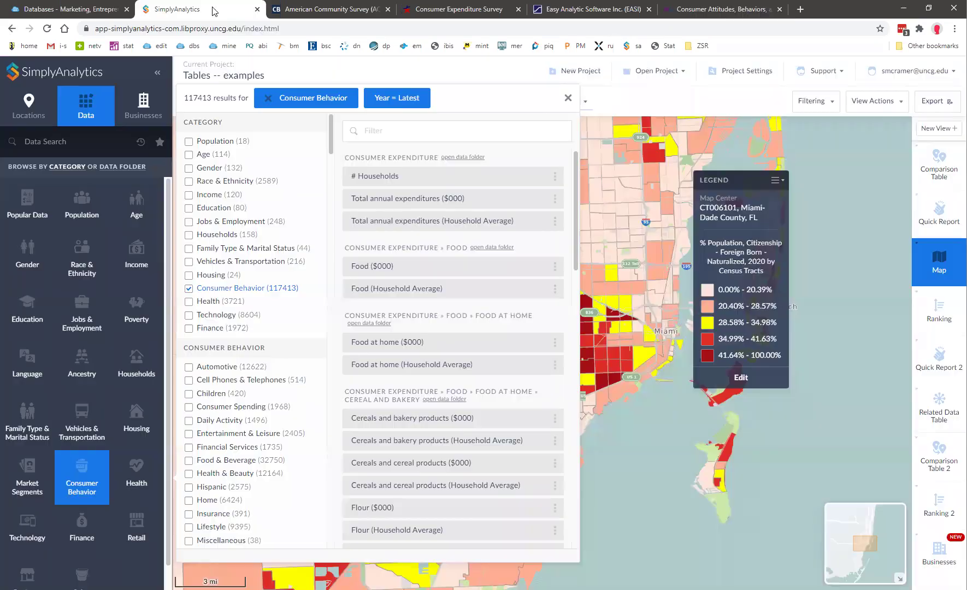
{"action": "left_click", "coordinate": [117, 168]}
{"action": "scroll", "coordinate": [100, 494], "scroll_direction": "down", "scroll_amount": 3}
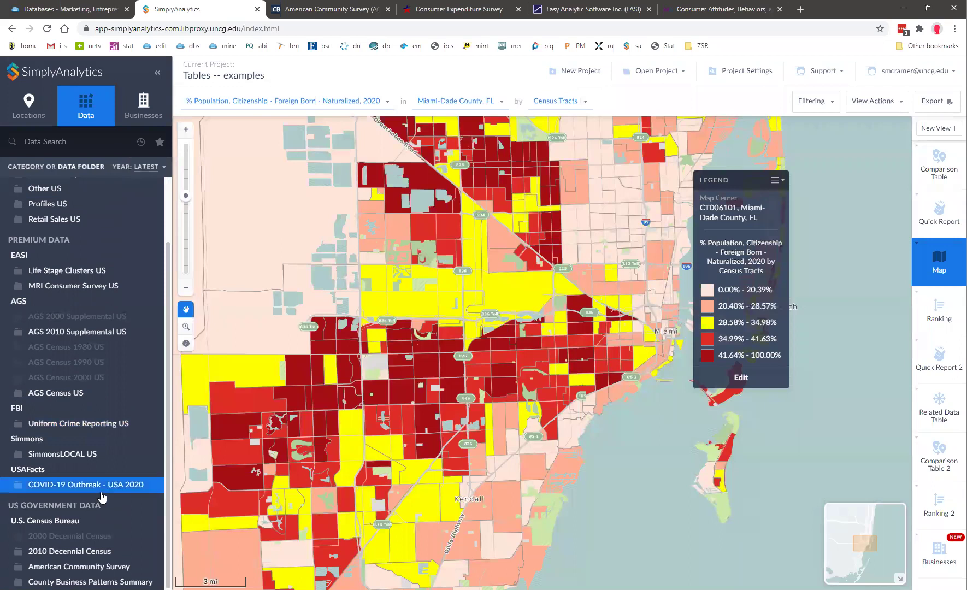
{"action": "left_click", "coordinate": [64, 455]}
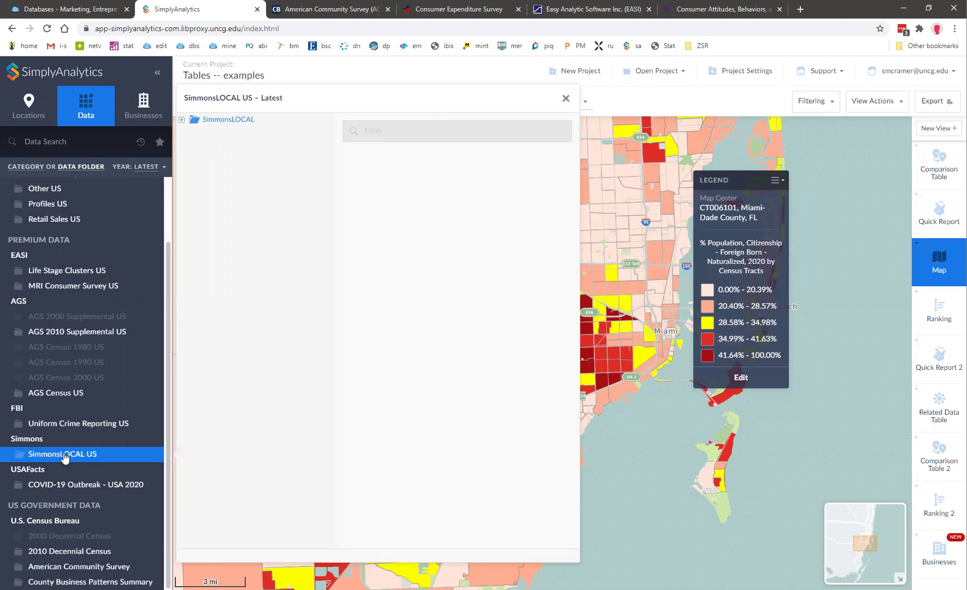
{"action": "left_click", "coordinate": [182, 121]}
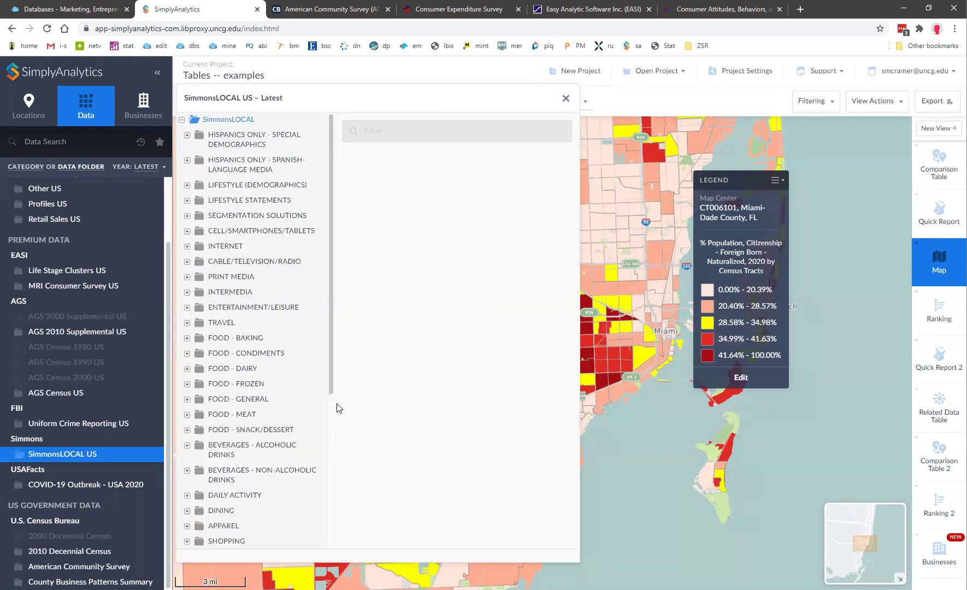
{"action": "scroll", "coordinate": [309, 401], "scroll_direction": "down", "scroll_amount": 4}
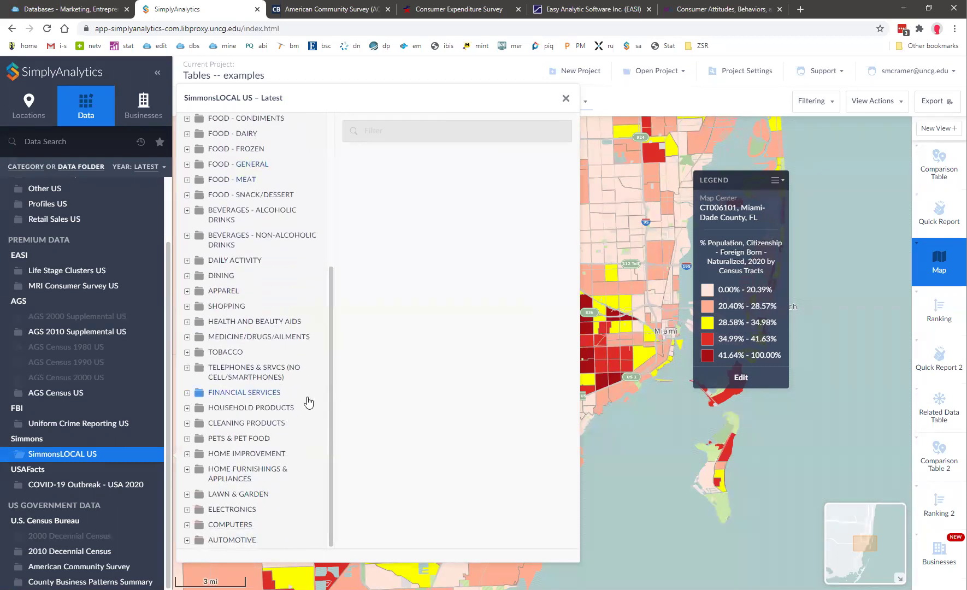
{"action": "scroll", "coordinate": [309, 401], "scroll_direction": "up", "scroll_amount": 5}
{"action": "scroll", "coordinate": [11, 186], "scroll_direction": "up", "scroll_amount": 2}
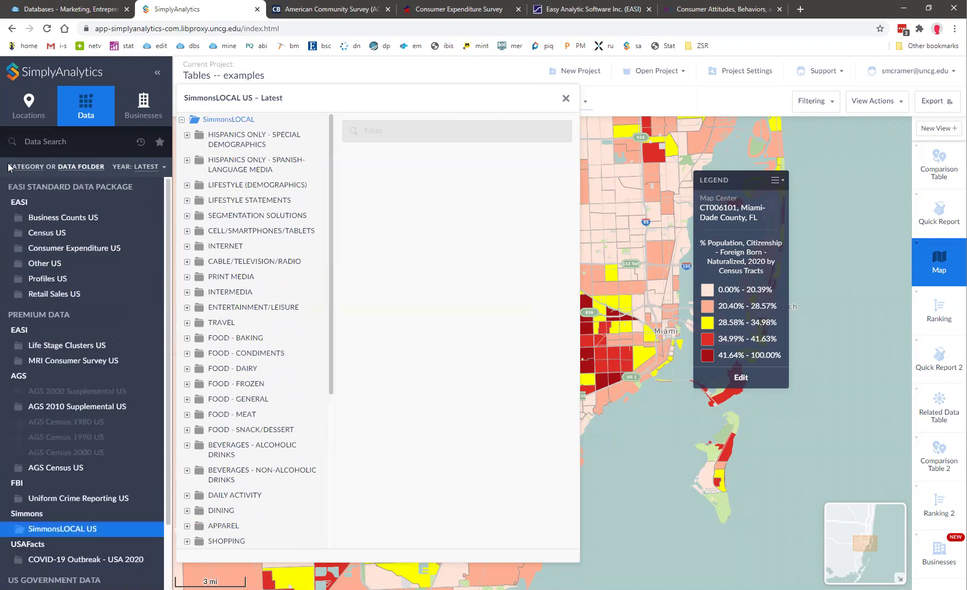
Browse the data by category again and take a brief look at the Language variables.
{"action": "left_click", "coordinate": [28, 166]}
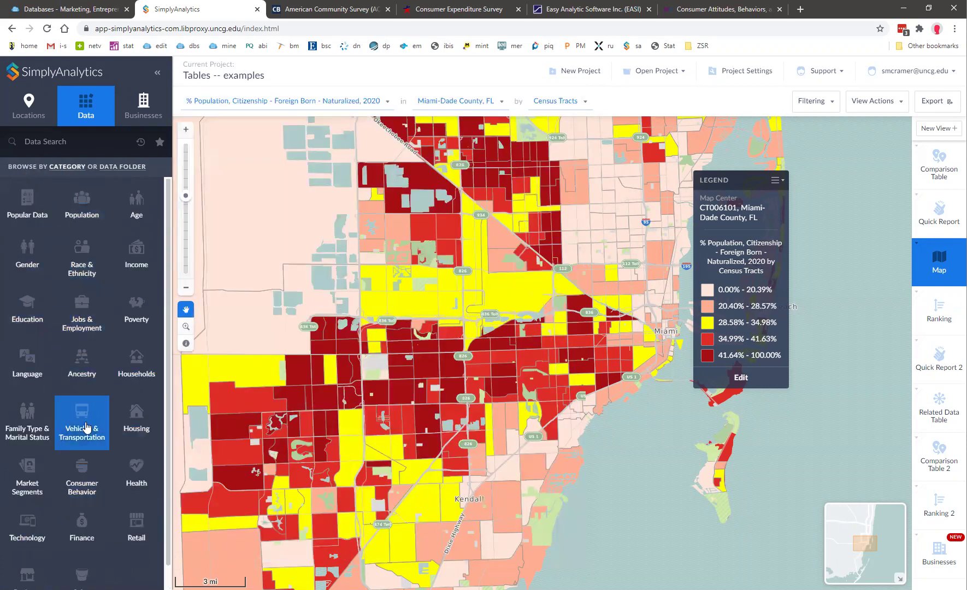
{"action": "left_click", "coordinate": [26, 376]}
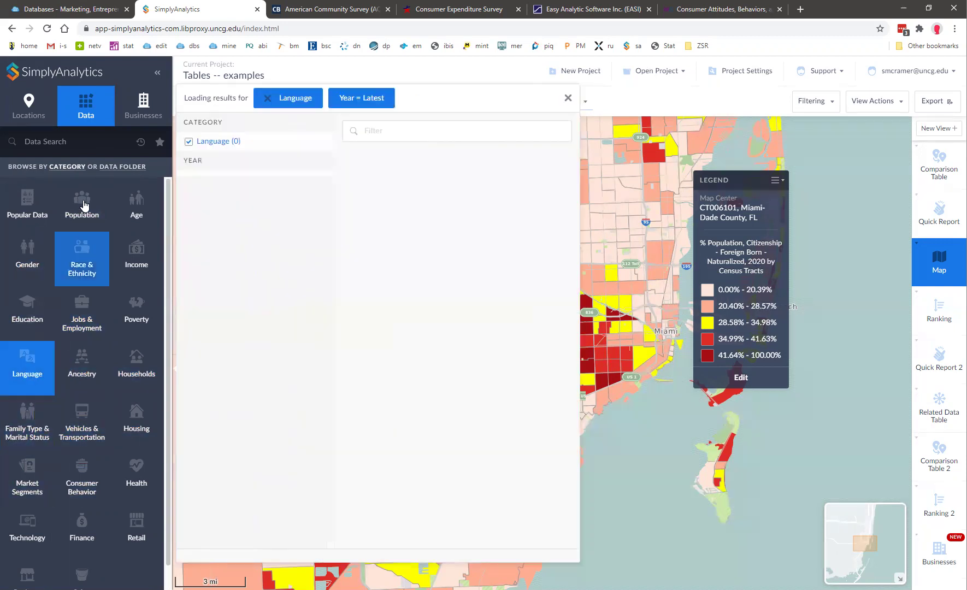
{"action": "left_click", "coordinate": [57, 141]}
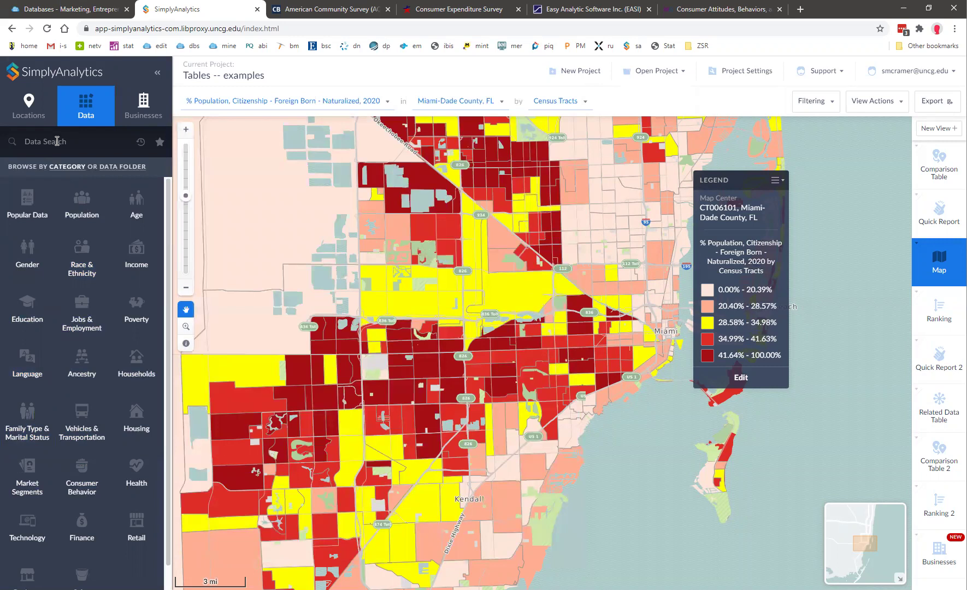
Search the data for yoga and map the count variable # Sports: How Often Engaged In (last 12 months): Yoga.
{"action": "left_click", "coordinate": [56, 141]}
{"action": "type", "text": "yoga"}
{"action": "key", "text": "Return"}
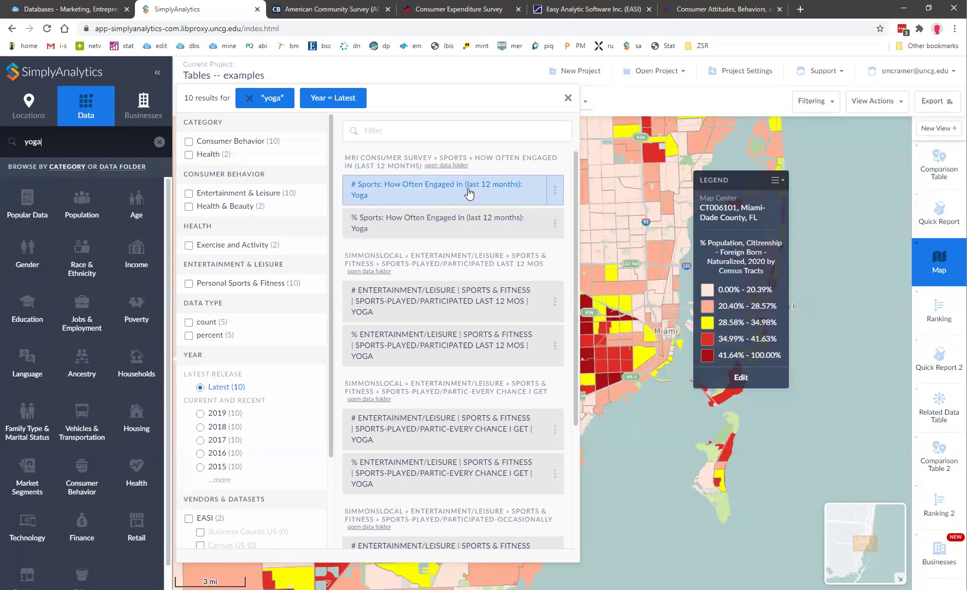
{"action": "left_click", "coordinate": [423, 198]}
{"action": "left_click", "coordinate": [569, 101]}
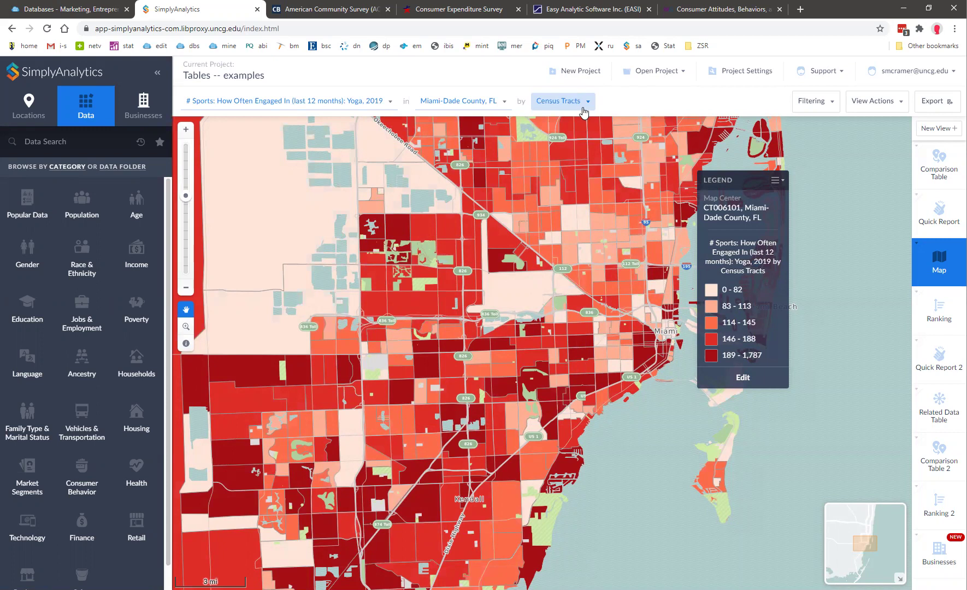
Show the yoga map by Zip Codes, and then change its geographic unit to Counties.
{"action": "left_click", "coordinate": [582, 101]}
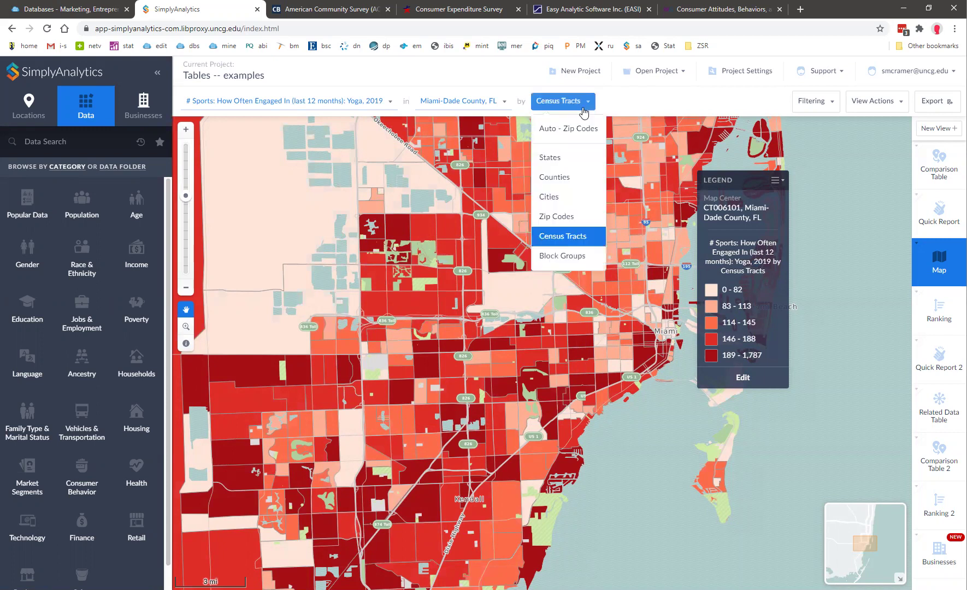
{"action": "left_click", "coordinate": [568, 219]}
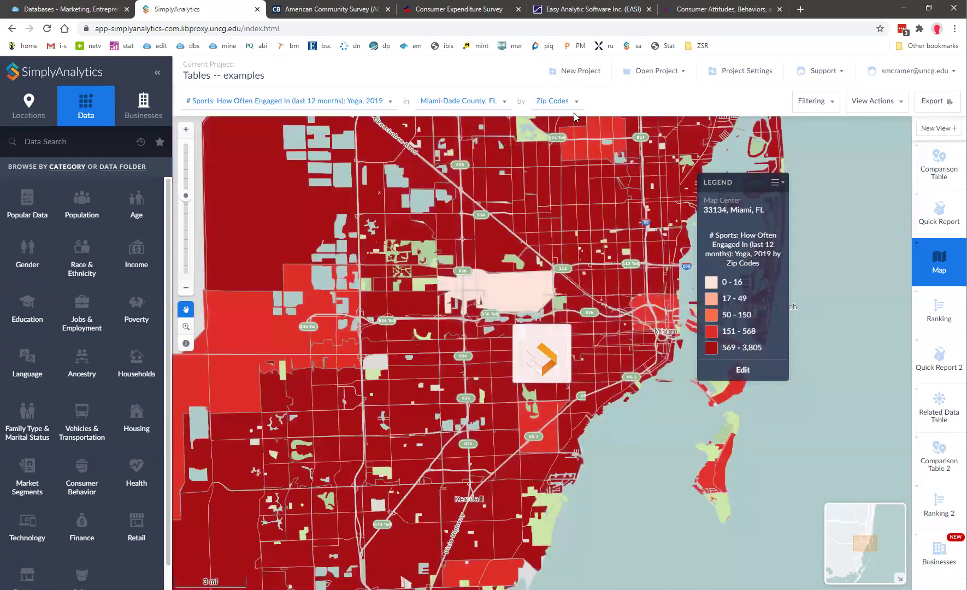
{"action": "left_click", "coordinate": [567, 105]}
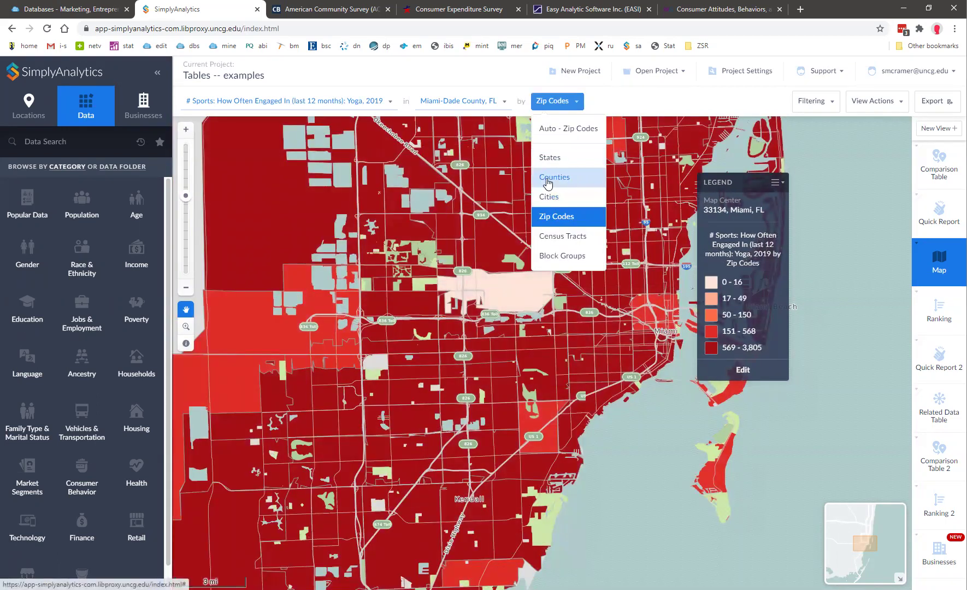
{"action": "left_click", "coordinate": [548, 179]}
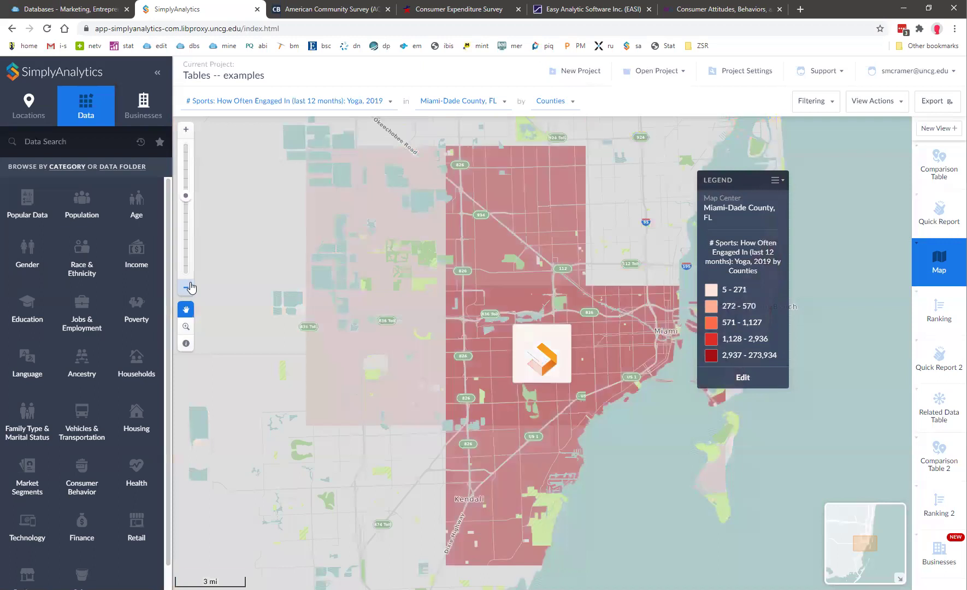
Examine the yoga counts by county across Florida, from Miami-Dade County north to the Tallahassee area.
{"action": "left_click", "coordinate": [190, 287]}
{"action": "left_click", "coordinate": [189, 288]}
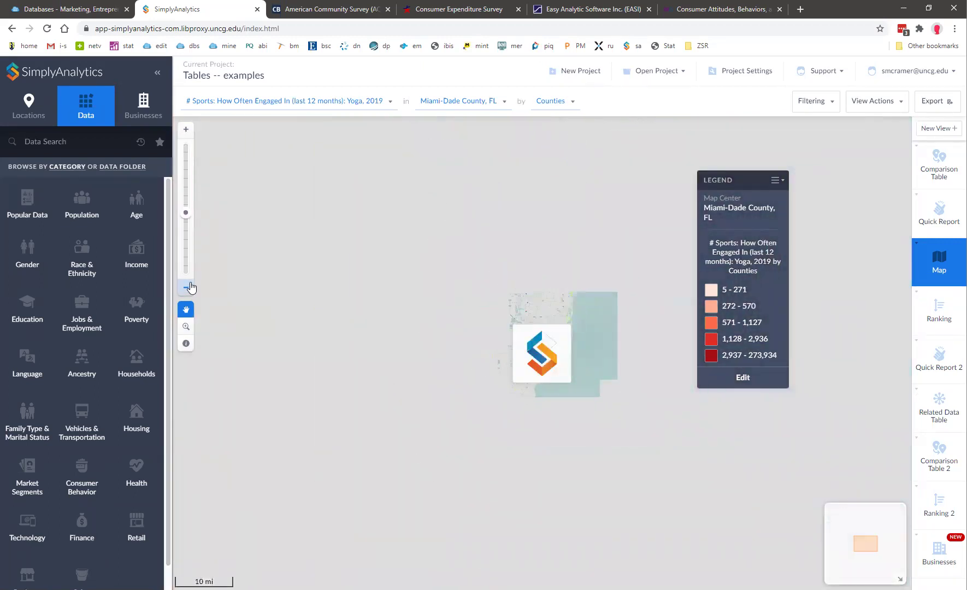
{"action": "left_click", "coordinate": [190, 288]}
{"action": "mouse_move", "coordinate": [374, 340]}
{"action": "left_mouse_down"}
{"action": "mouse_move", "coordinate": [406, 480]}
{"action": "mouse_move", "coordinate": [453, 571]}
{"action": "mouse_move", "coordinate": [483, 588]}
{"action": "left_mouse_up"}
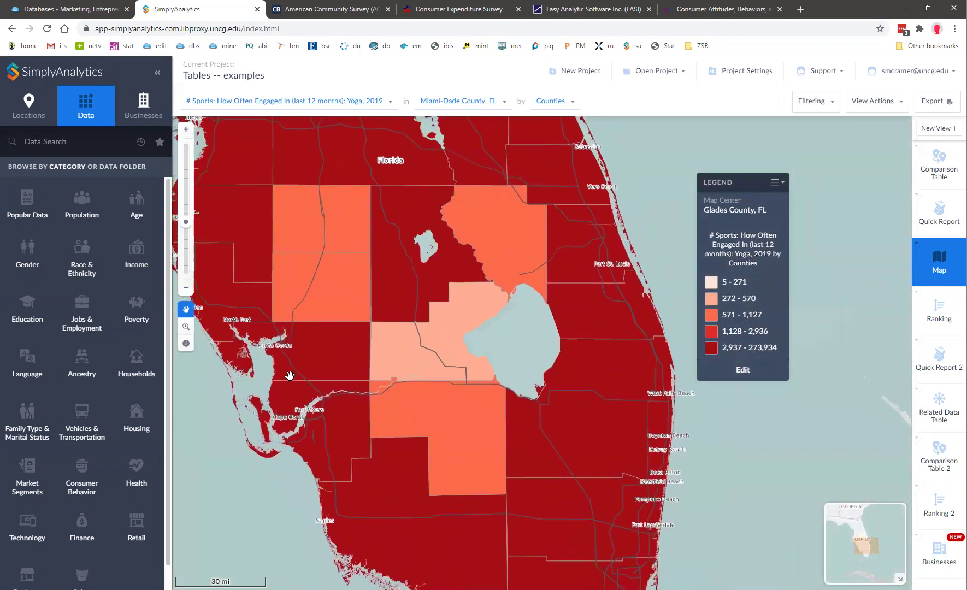
{"action": "left_click_drag", "start_coordinate": [298, 202], "coordinate": [607, 533]}
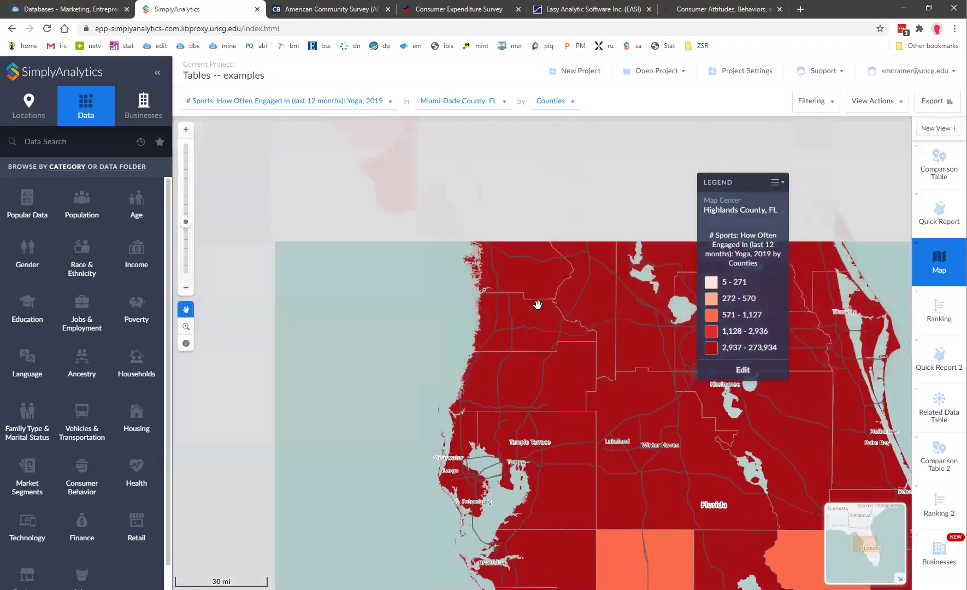
{"action": "left_click_drag", "start_coordinate": [494, 402], "coordinate": [552, 535]}
{"action": "left_click_drag", "start_coordinate": [303, 220], "coordinate": [424, 399]}
{"action": "left_click_drag", "start_coordinate": [426, 402], "coordinate": [432, 424]}
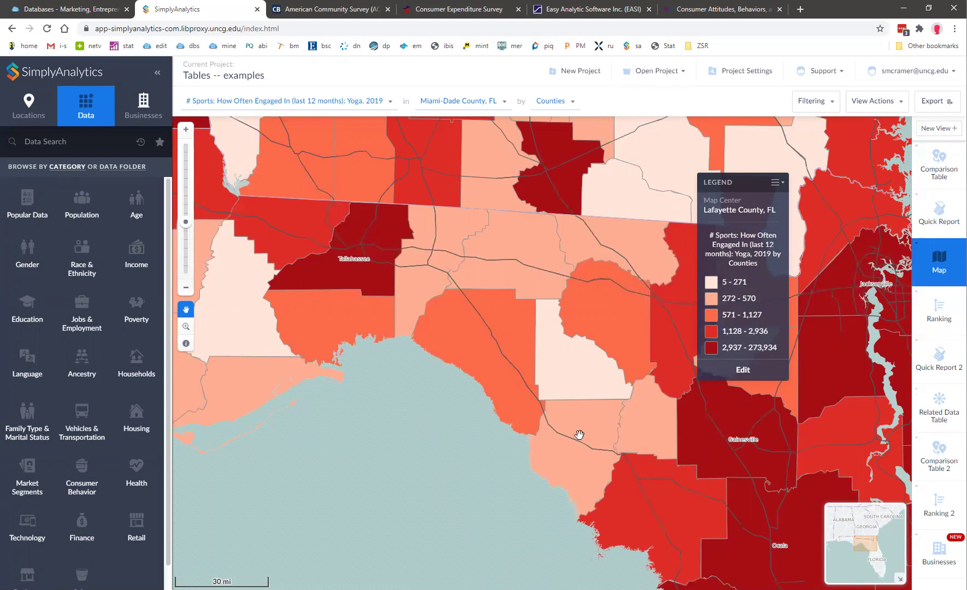
Search for yoga again and map % Sports: How Often Engaged In (last 12 months): Yoga across Florida's counties.
{"action": "left_click", "coordinate": [92, 145]}
{"action": "type", "text": "yoga"}
{"action": "key", "text": "Return"}
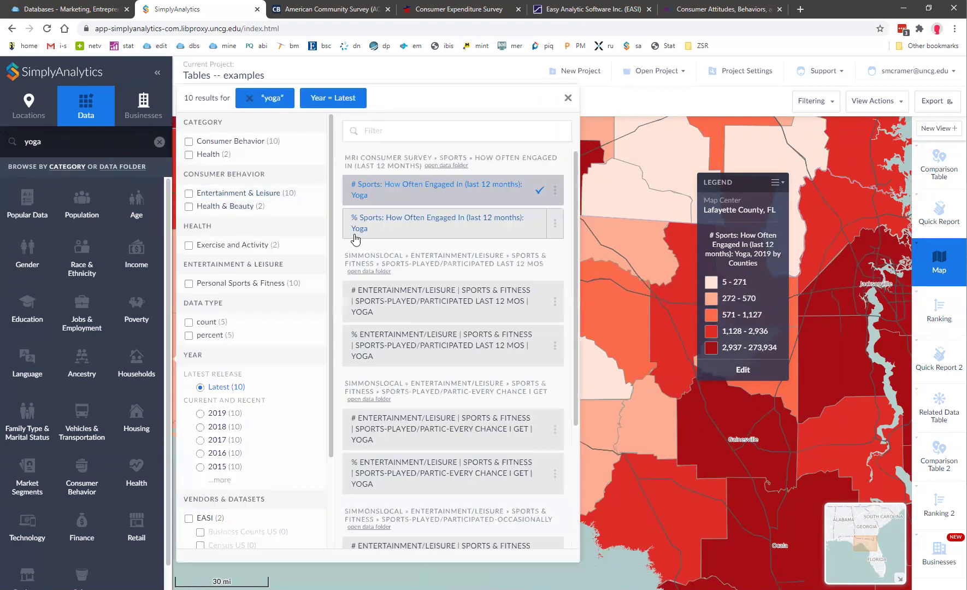
{"action": "left_click", "coordinate": [525, 190]}
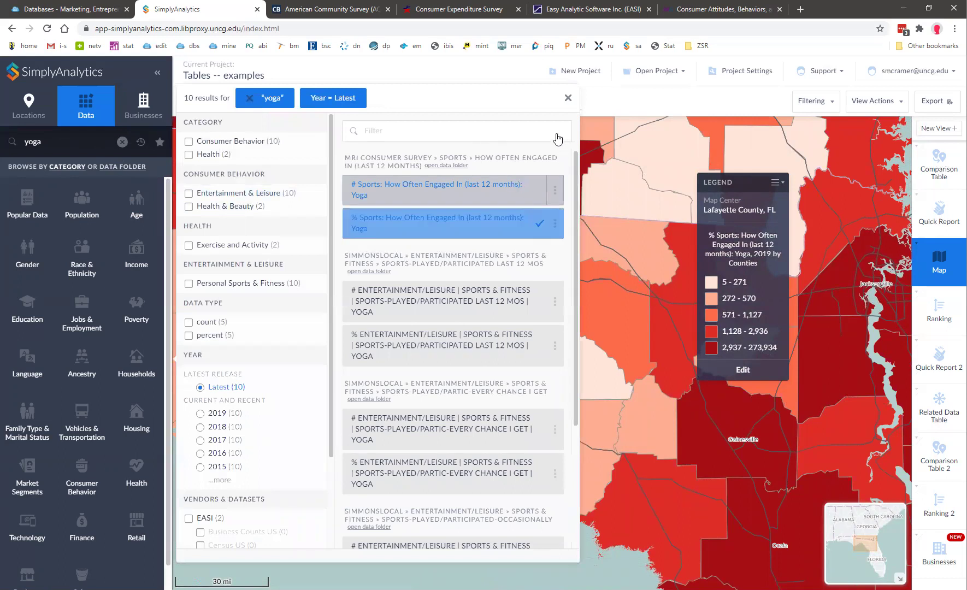
{"action": "left_click", "coordinate": [568, 99]}
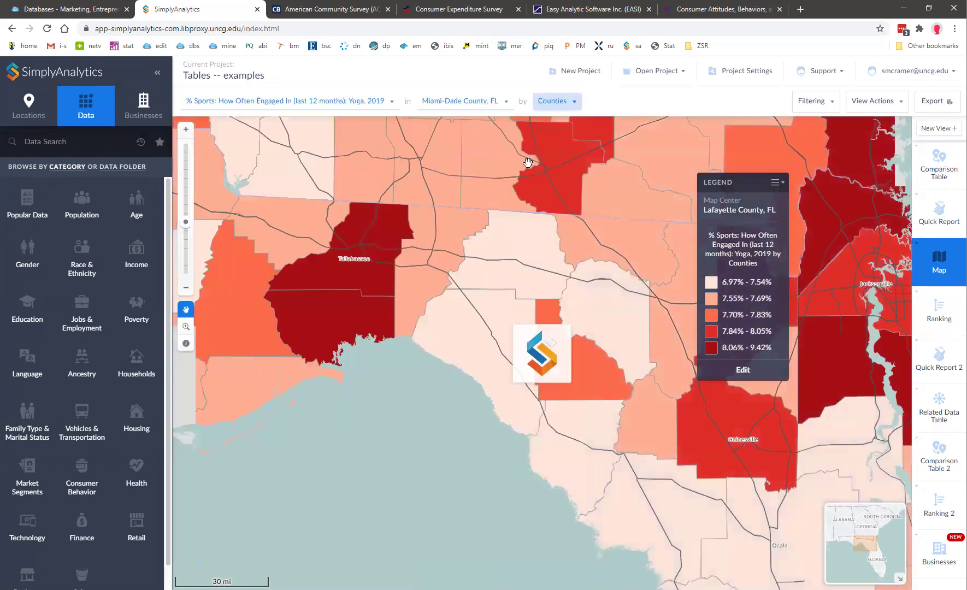
{"action": "left_click", "coordinate": [186, 287]}
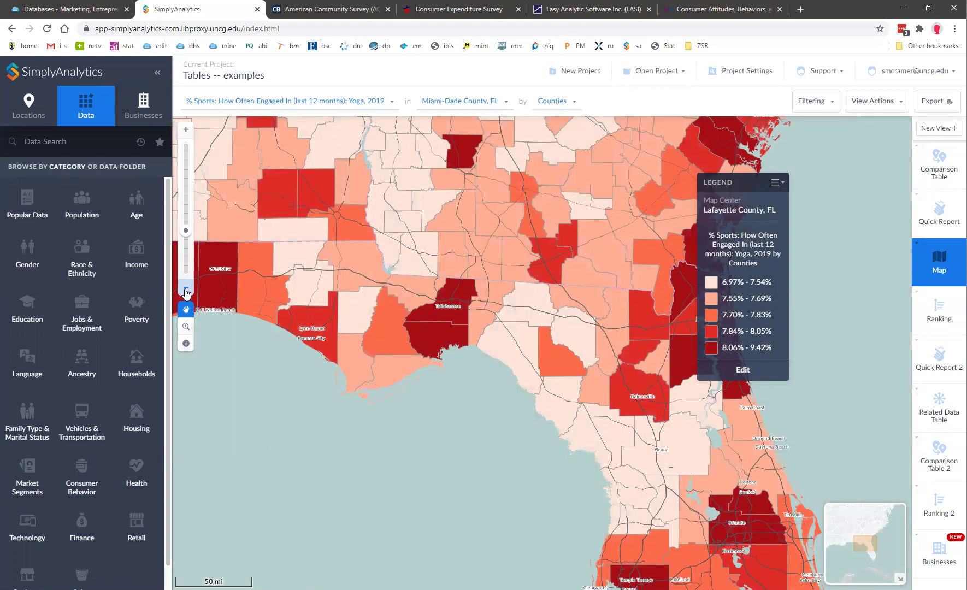
{"action": "left_click_drag", "start_coordinate": [471, 460], "coordinate": [313, 200]}
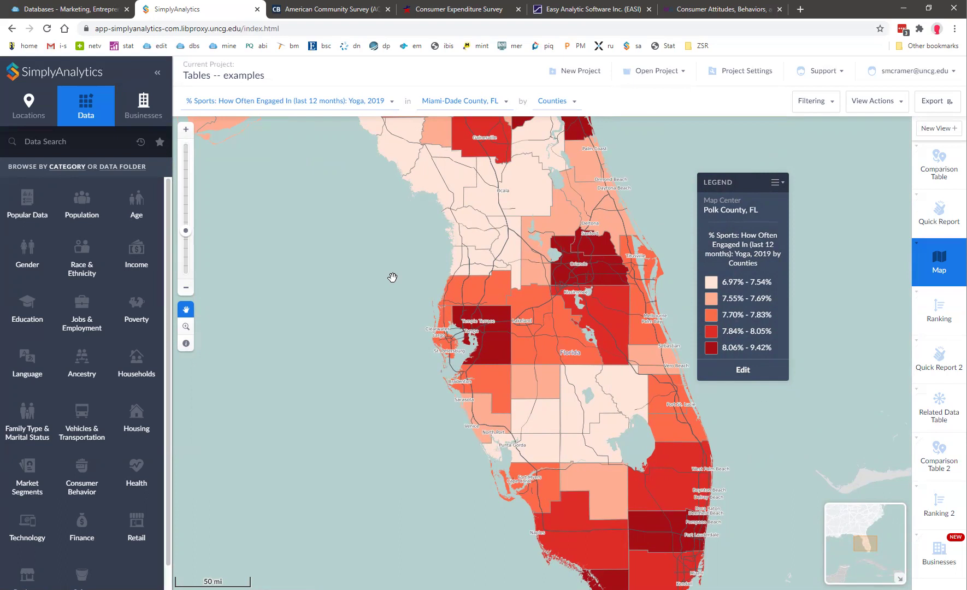
Search the data for wine and map the Consumer Expenditure variable Wine ($000) by county.
{"action": "left_click", "coordinate": [80, 141]}
{"action": "type", "text": "wine"}
{"action": "key", "text": "Return"}
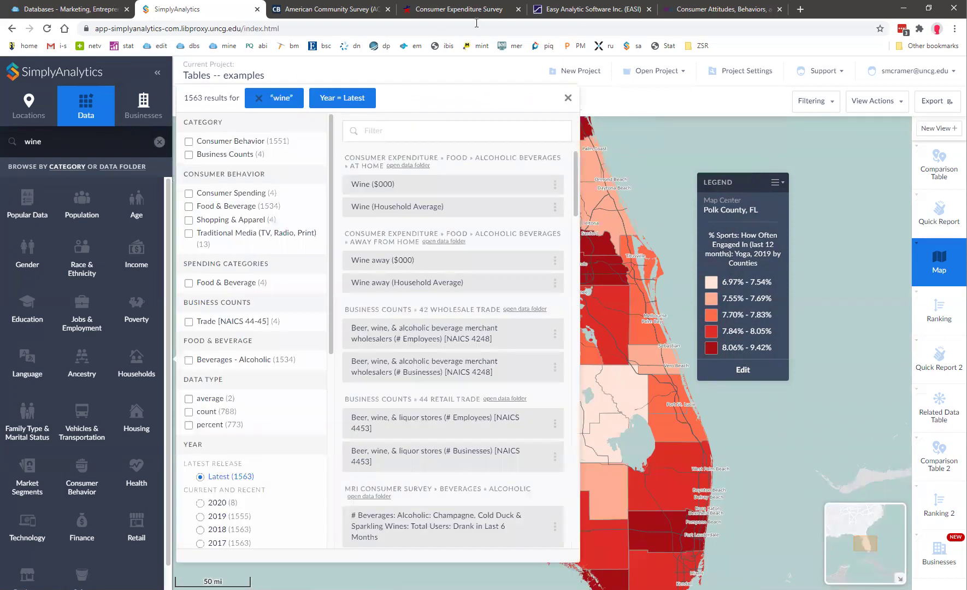
{"action": "left_click", "coordinate": [463, 191]}
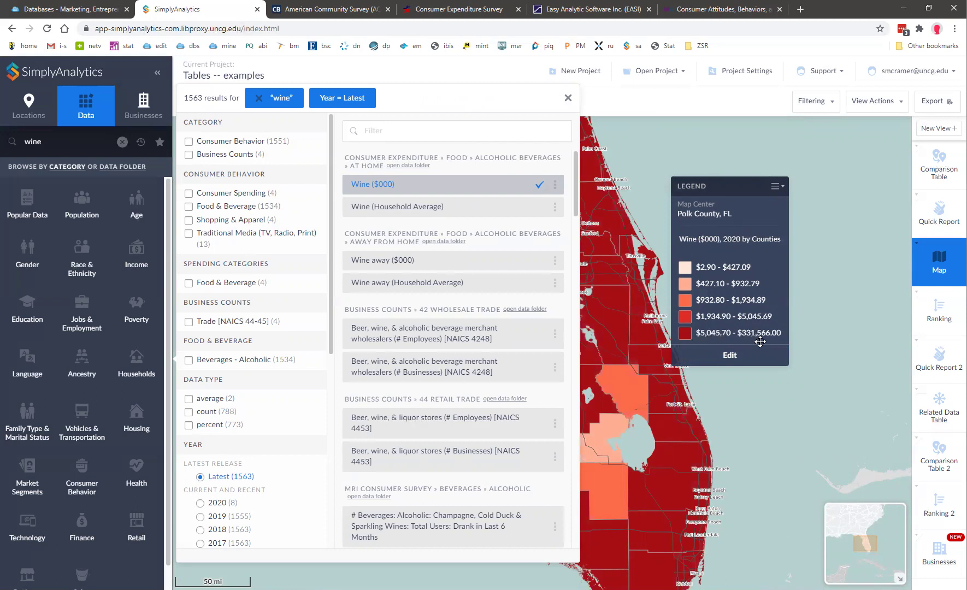
{"action": "left_click", "coordinate": [569, 99]}
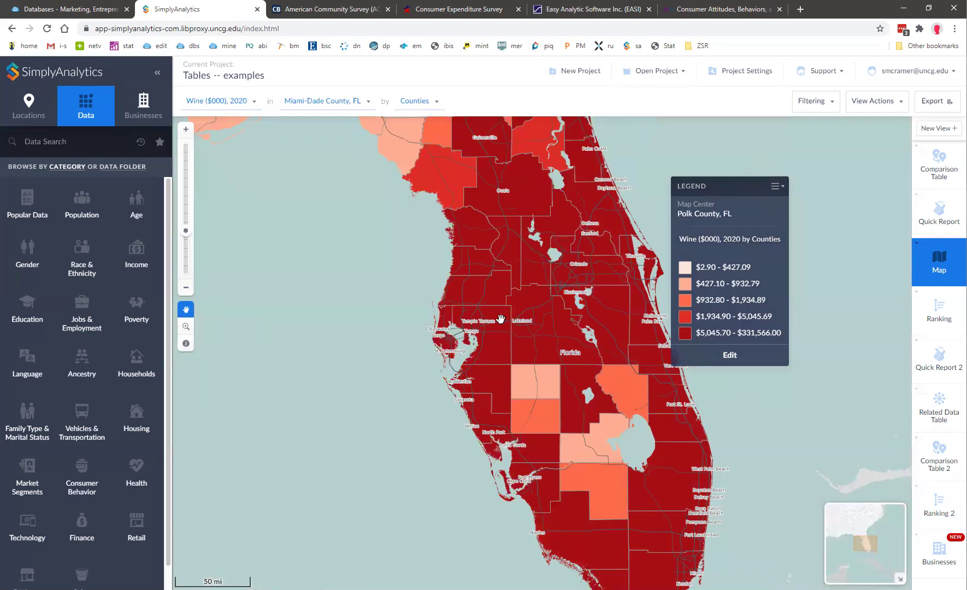
Edit the wine map's legend to use the Quantiles (Local) classification method.
{"action": "left_click", "coordinate": [697, 357]}
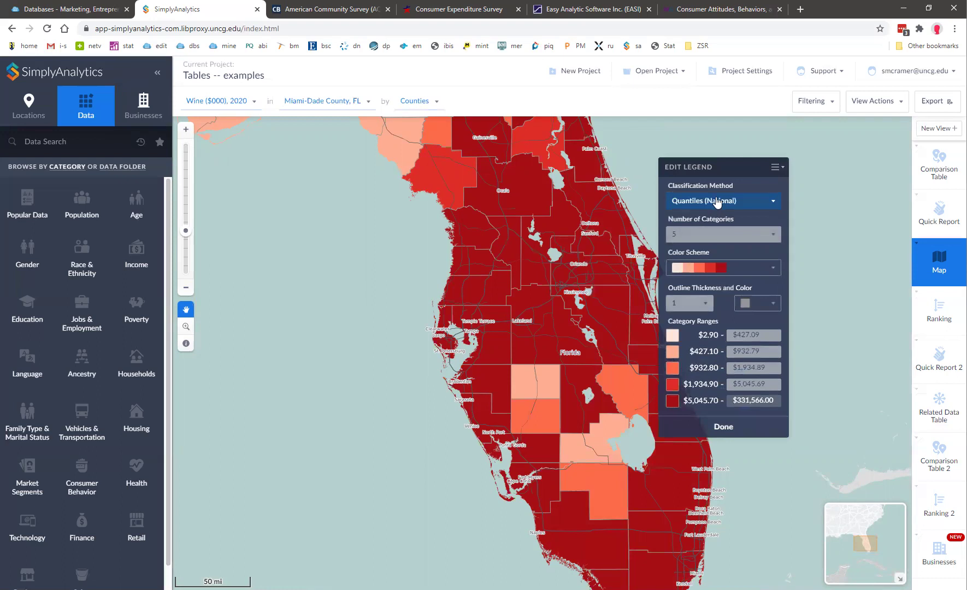
{"action": "left_click", "coordinate": [718, 202]}
{"action": "left_click", "coordinate": [709, 222]}
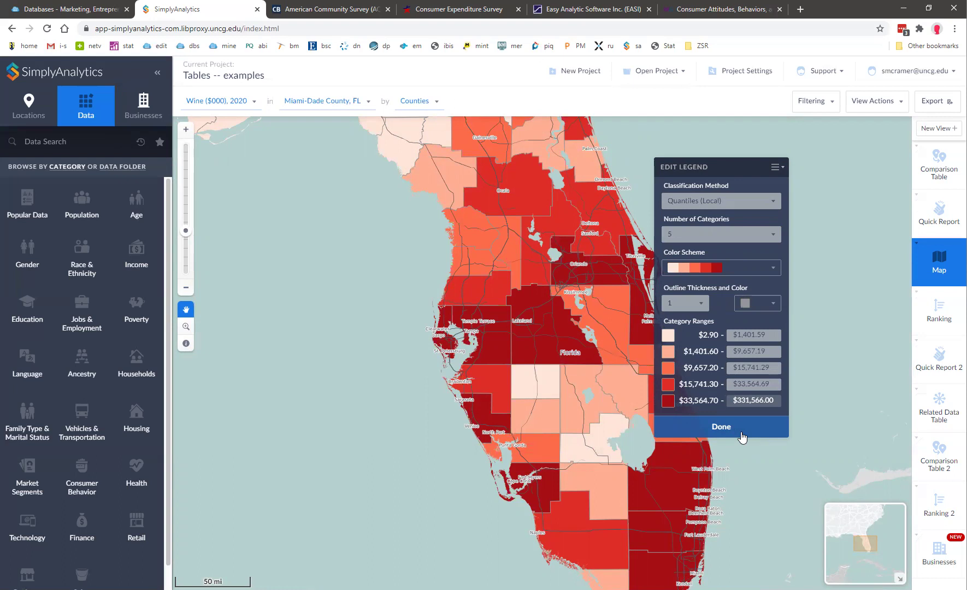
Search for wine again, map Wine (Household Average) by county, and finish editing the legend.
{"action": "left_click", "coordinate": [60, 143]}
{"action": "type", "text": "wine"}
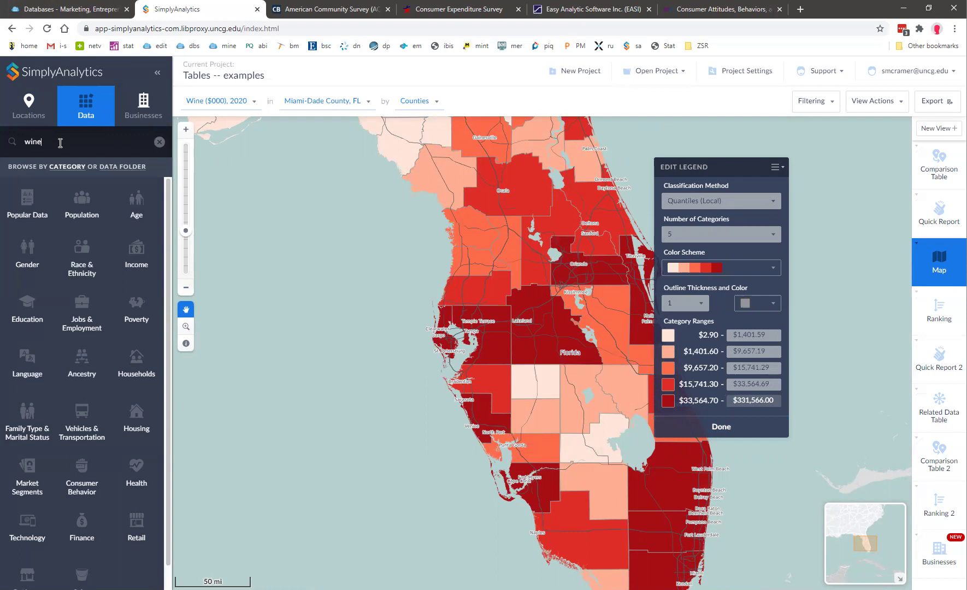
{"action": "key", "text": "Return"}
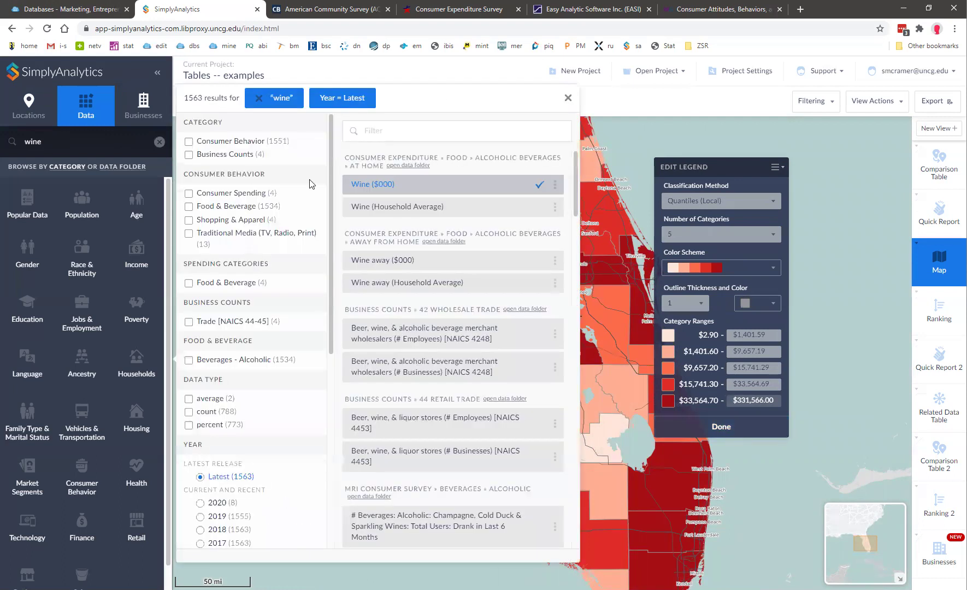
{"action": "left_click", "coordinate": [464, 212]}
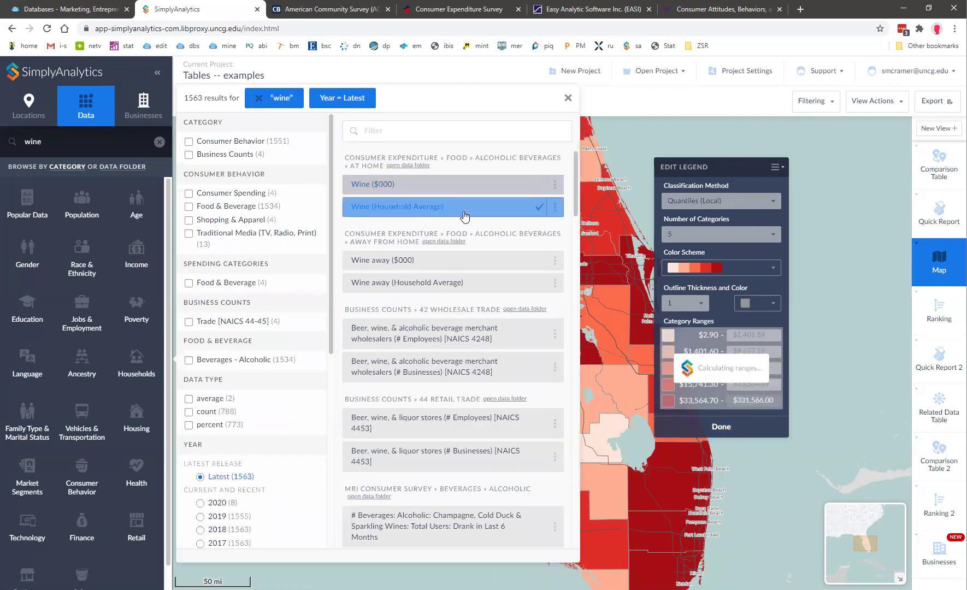
{"action": "left_click", "coordinate": [568, 98]}
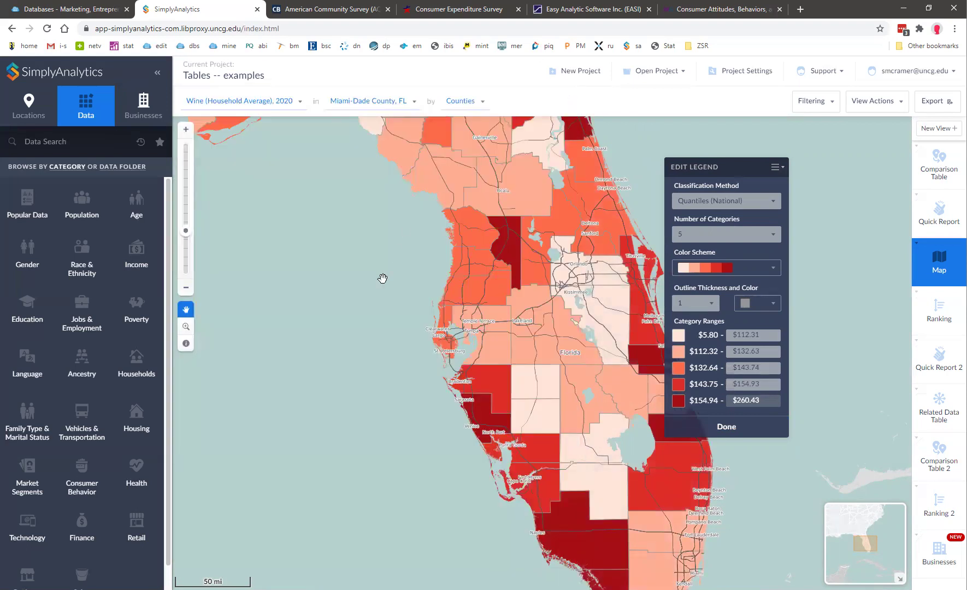
{"action": "left_click", "coordinate": [764, 432]}
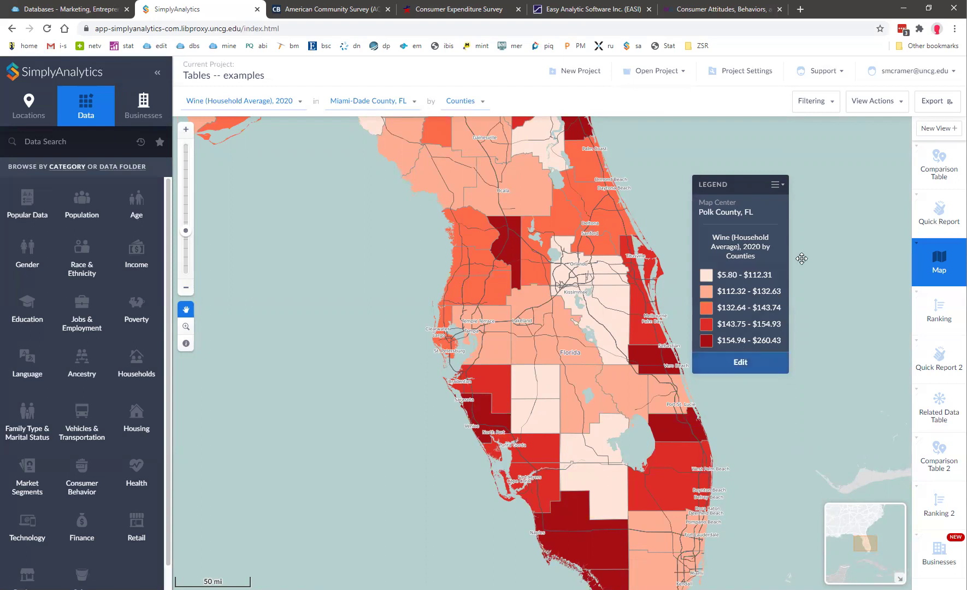
Search the data for wine, add Wine ($000) to the favorites and remove Wine (Household Average) from them.
{"action": "left_click", "coordinate": [72, 147]}
{"action": "type", "text": "york"}
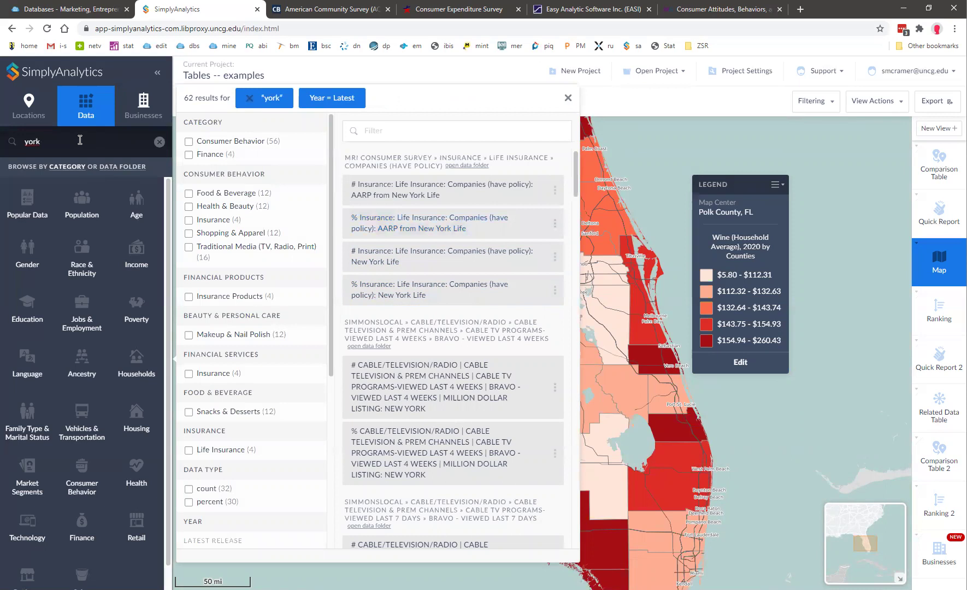
{"action": "left_click", "coordinate": [159, 142]}
{"action": "type", "text": "wina"}
{"action": "key", "text": "Return"}
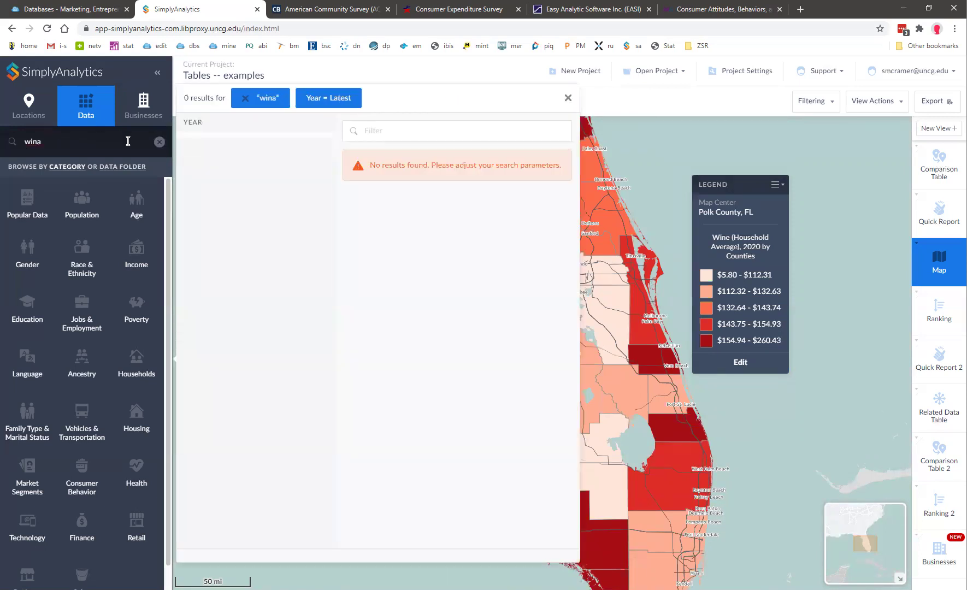
{"action": "key", "text": "BackSpace"}
{"action": "type", "text": "e"}
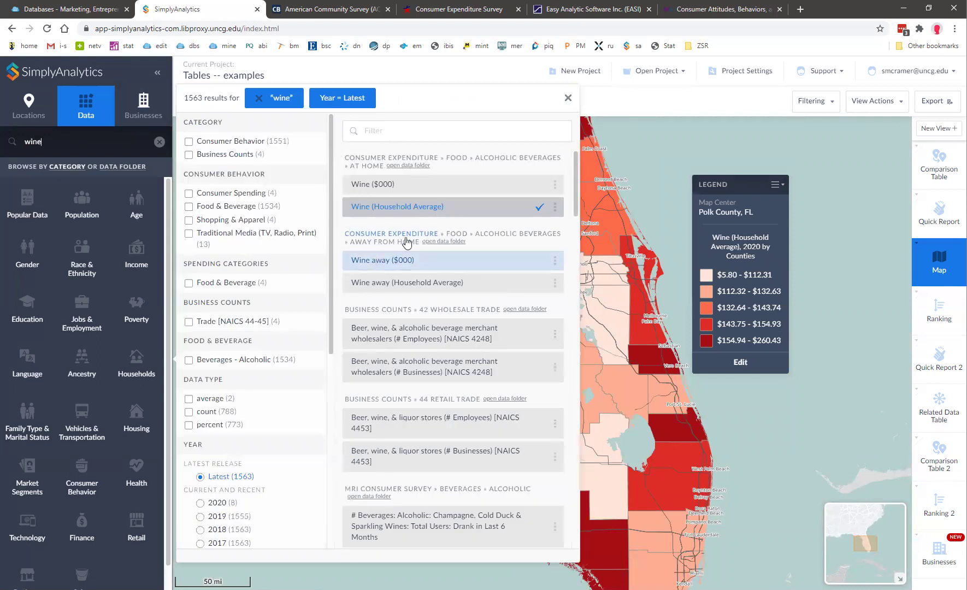
{"action": "left_click", "coordinate": [554, 184]}
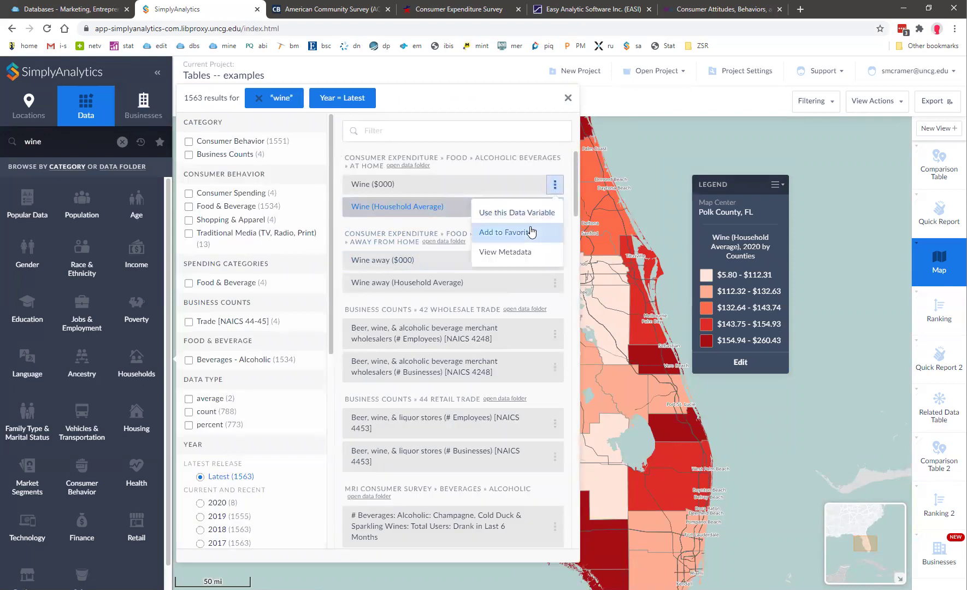
{"action": "left_click", "coordinate": [529, 232]}
{"action": "left_click", "coordinate": [555, 207]}
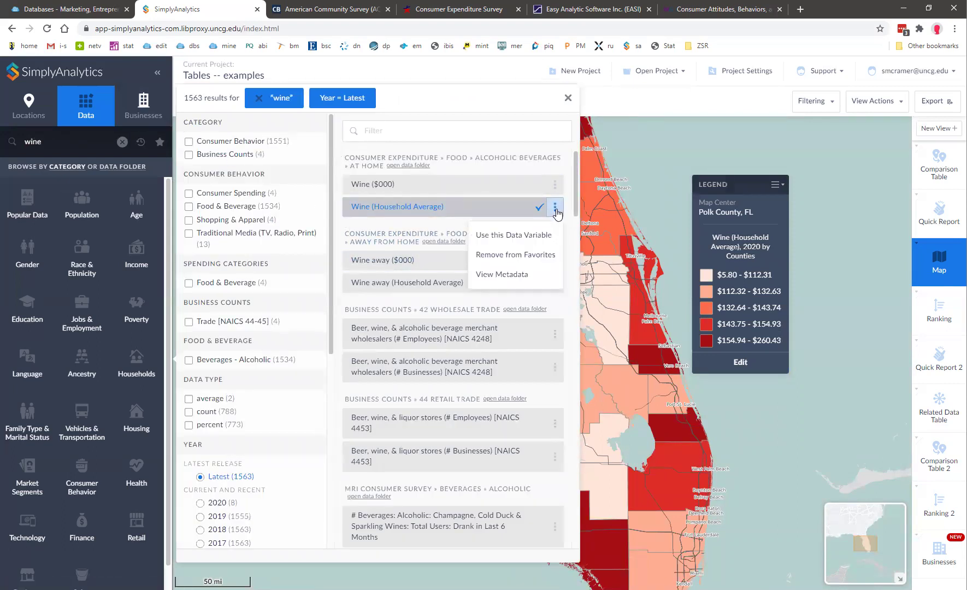
{"action": "left_click", "coordinate": [503, 255]}
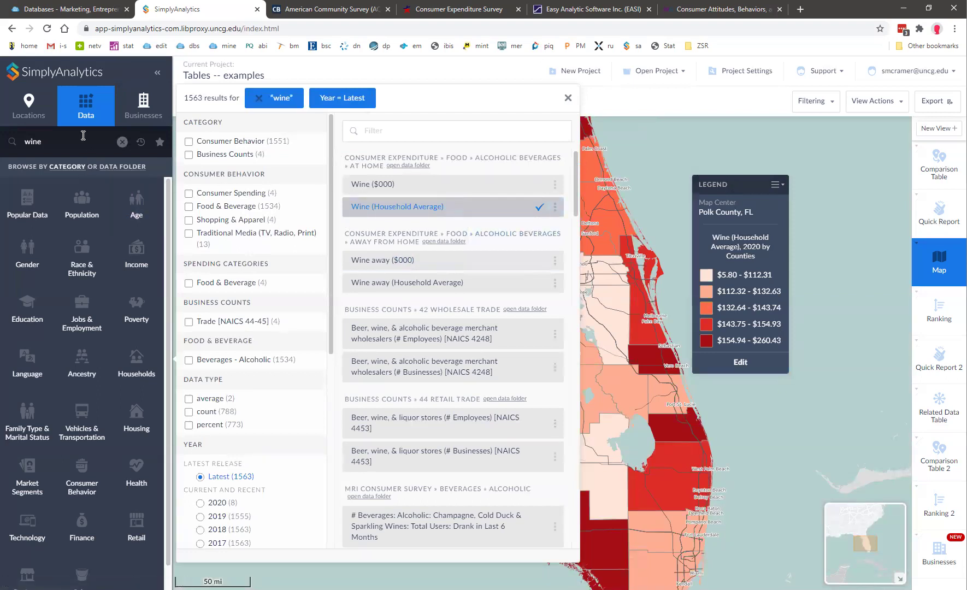
Review the saved favorite data variables and the saved favorite locations.
{"action": "left_click", "coordinate": [159, 143]}
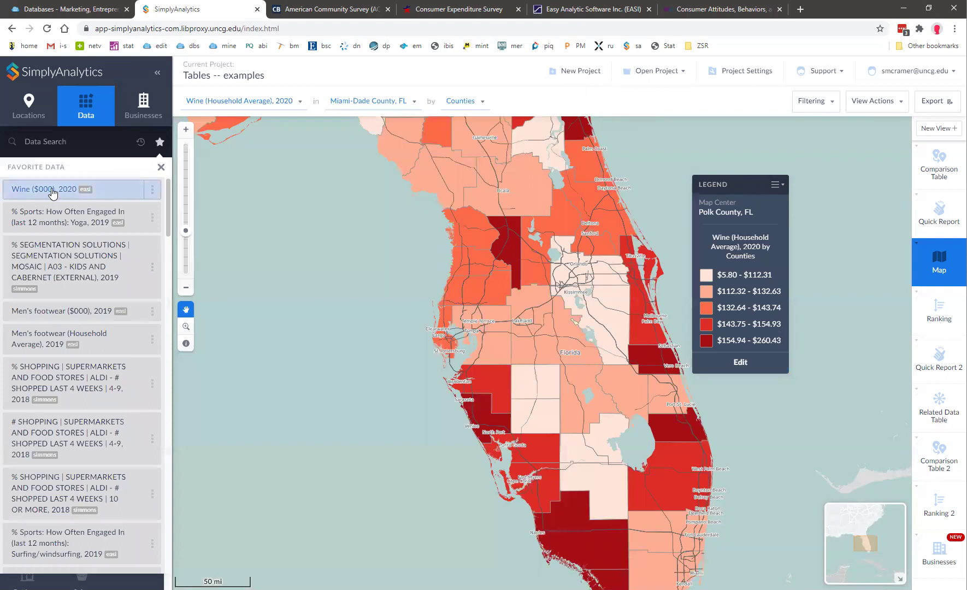
{"action": "scroll", "coordinate": [104, 316], "scroll_direction": "down", "scroll_amount": 5}
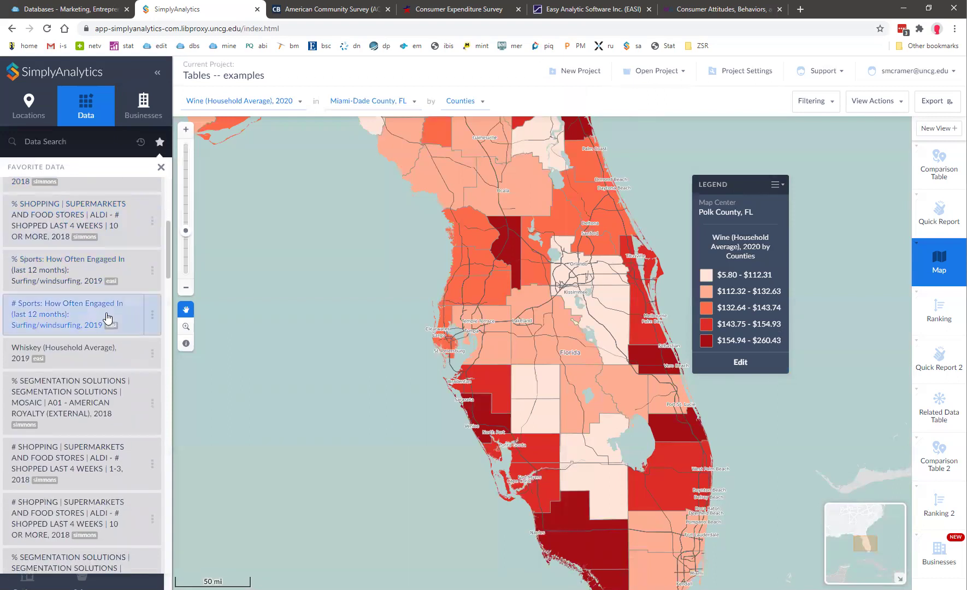
{"action": "scroll", "coordinate": [106, 311], "scroll_direction": "up", "scroll_amount": 5}
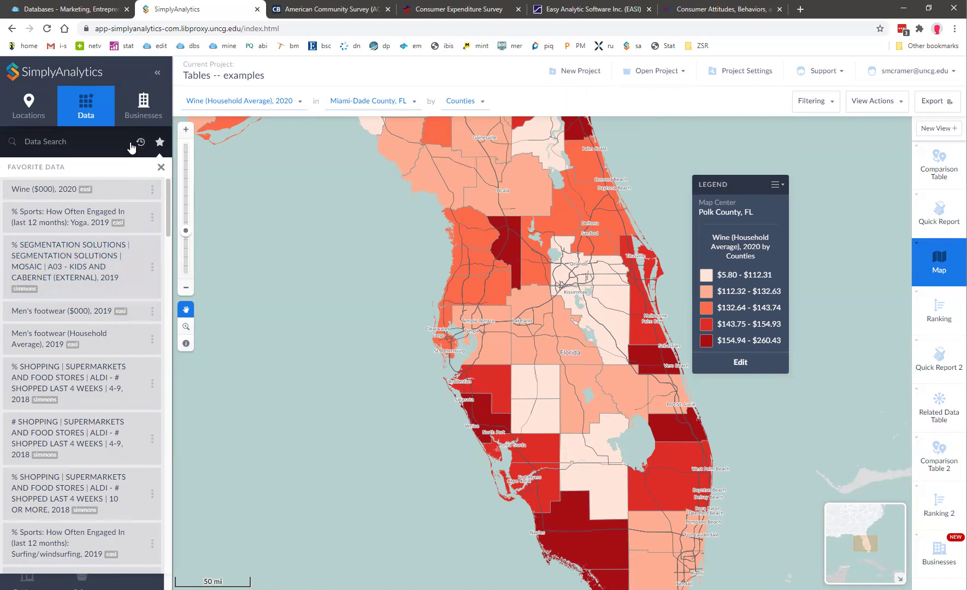
{"action": "left_click", "coordinate": [40, 119]}
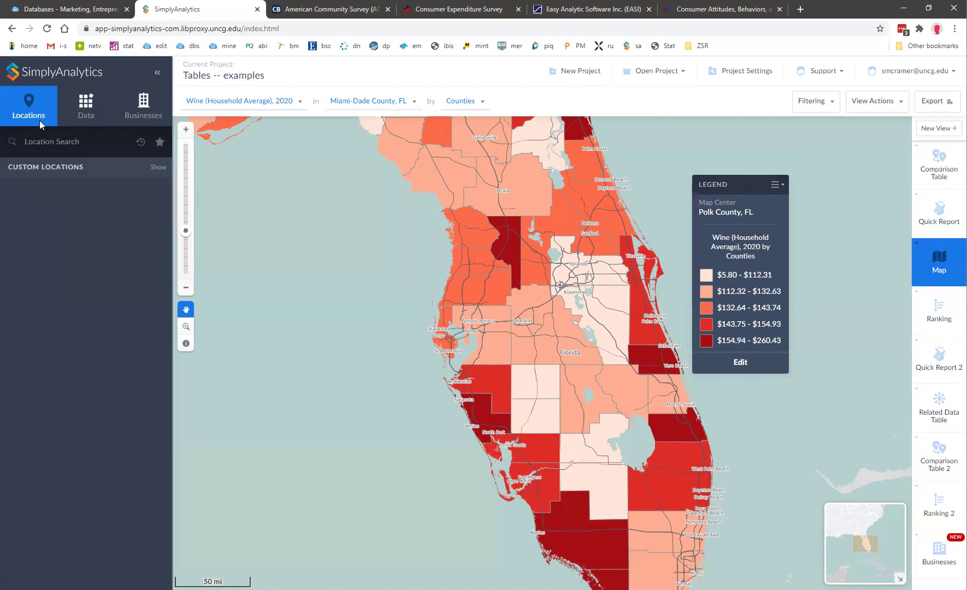
{"action": "left_click", "coordinate": [159, 142]}
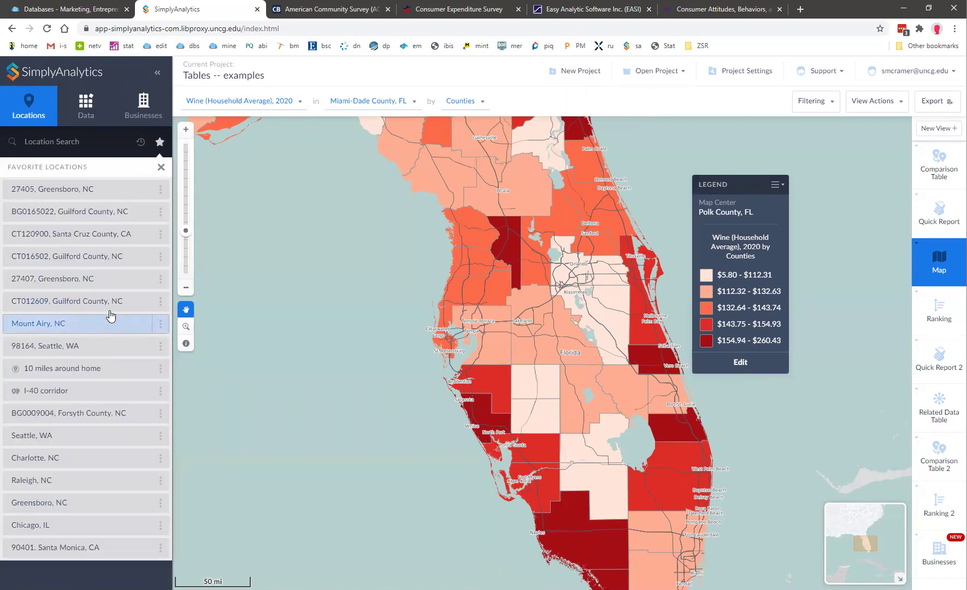
Search the data for income, view the options for # Households w/ Income $15,000 to $24,999, and close the results.
{"action": "left_click", "coordinate": [69, 144]}
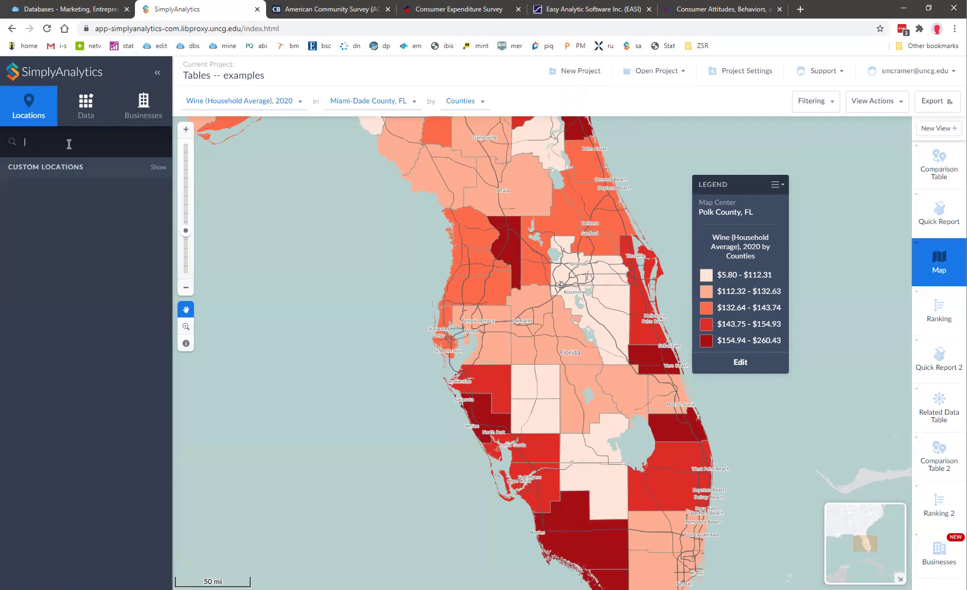
{"action": "type", "text": "income"}
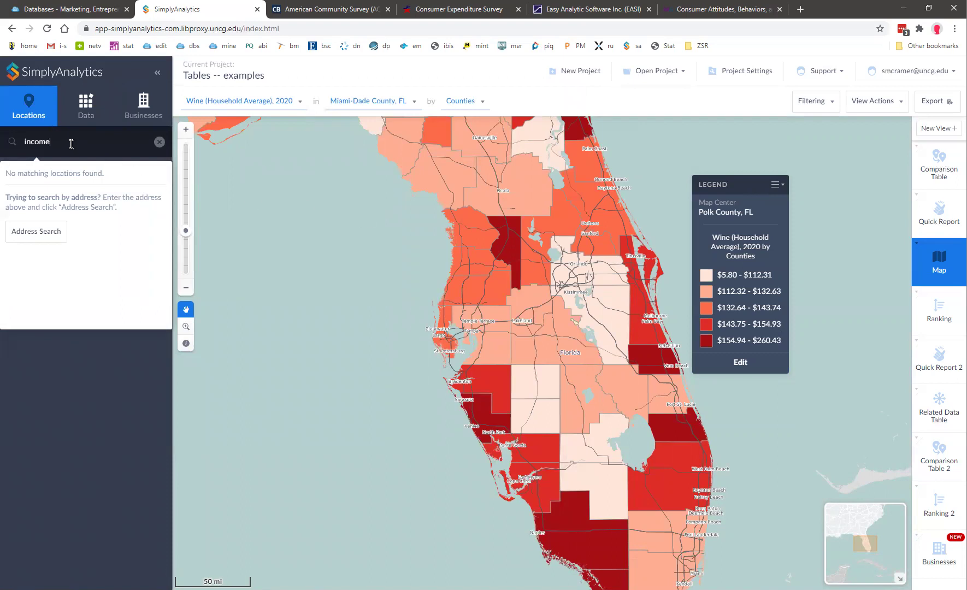
{"action": "left_click", "coordinate": [77, 115]}
{"action": "type", "text": "income"}
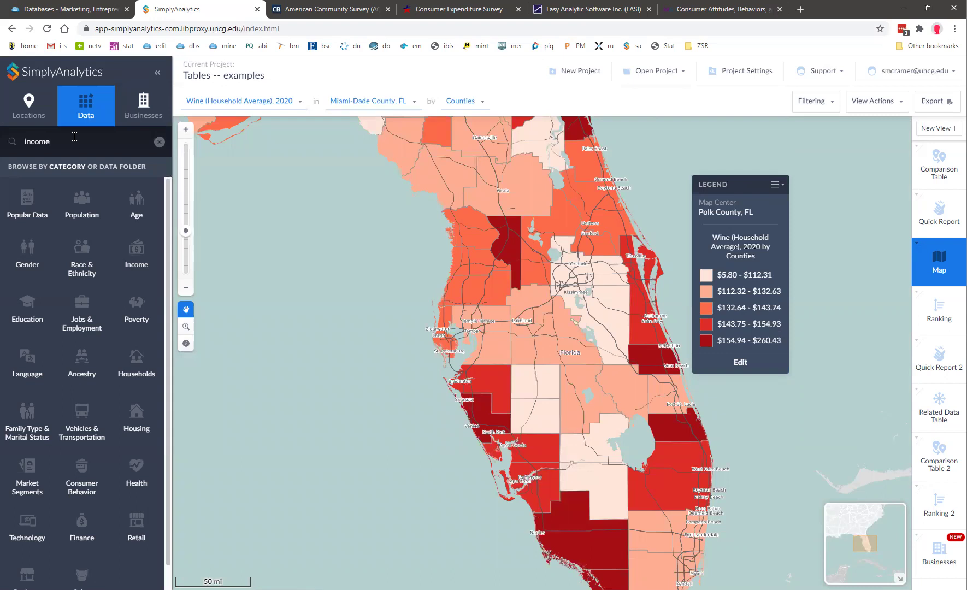
{"action": "key", "text": "Return"}
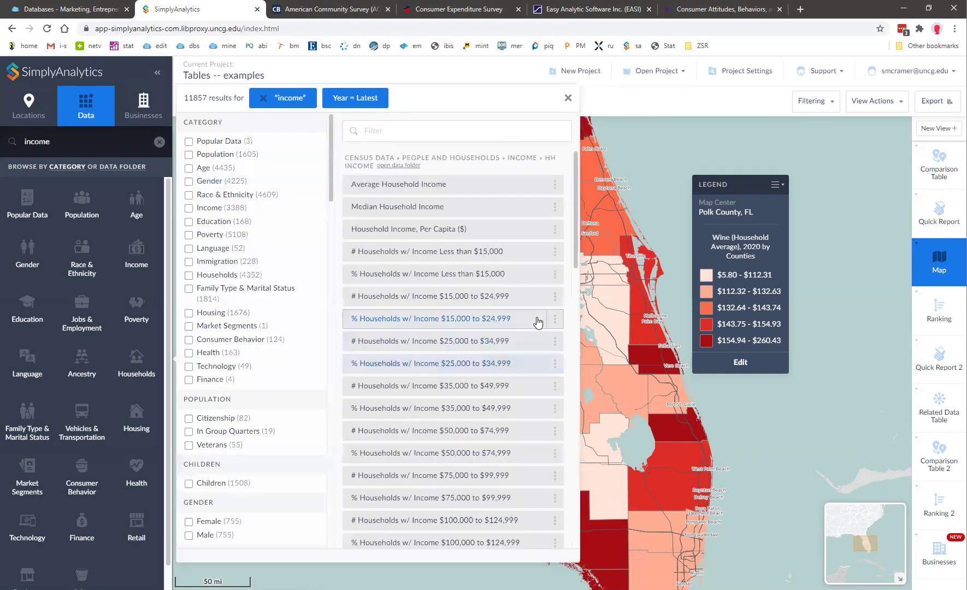
{"action": "left_click", "coordinate": [556, 297]}
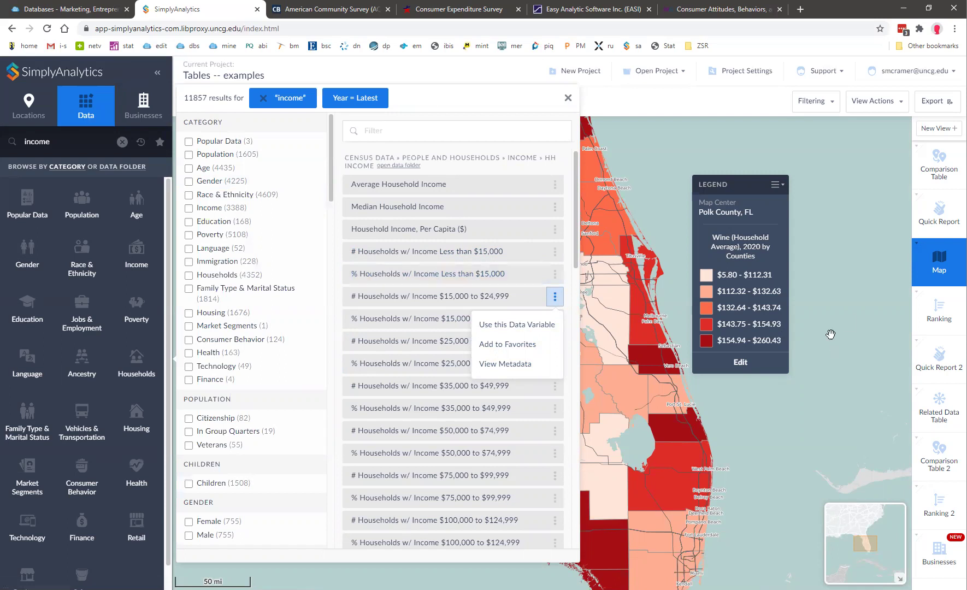
{"action": "left_click", "coordinate": [567, 99]}
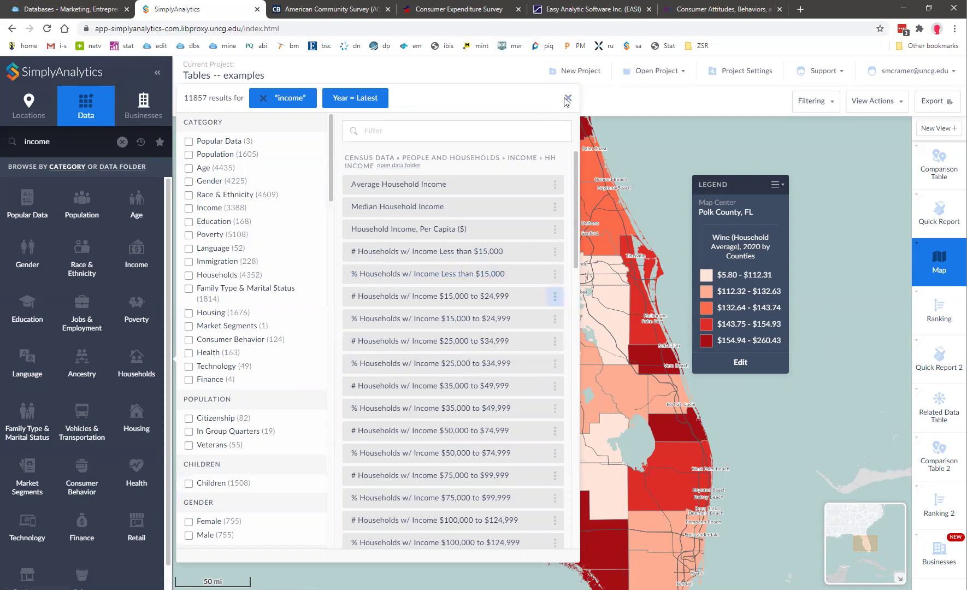
{"action": "left_click", "coordinate": [567, 98]}
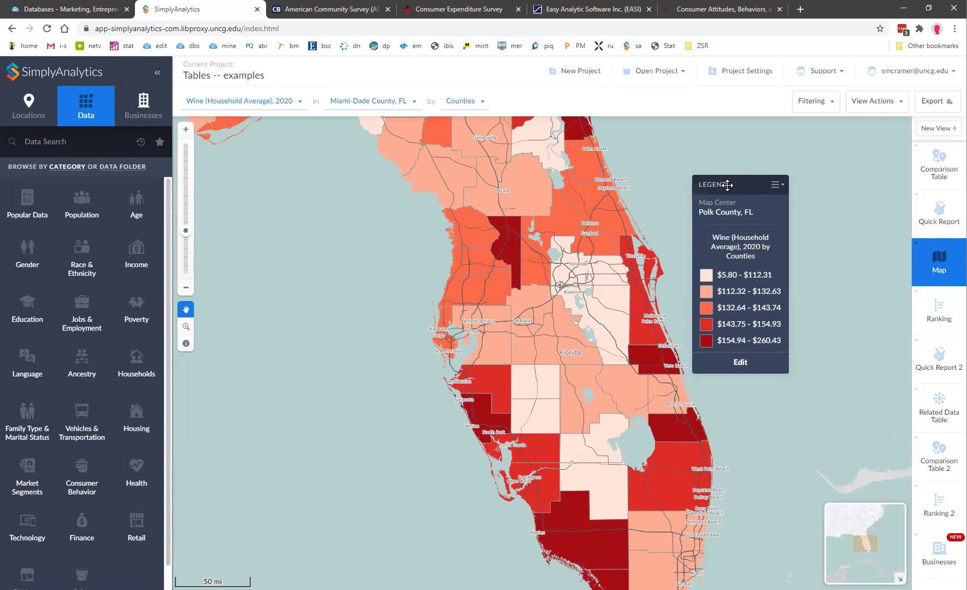
Turn on the map filter and apply the condition Median Household Income, 2020 is greater than $70,000.
{"action": "left_click", "coordinate": [811, 107]}
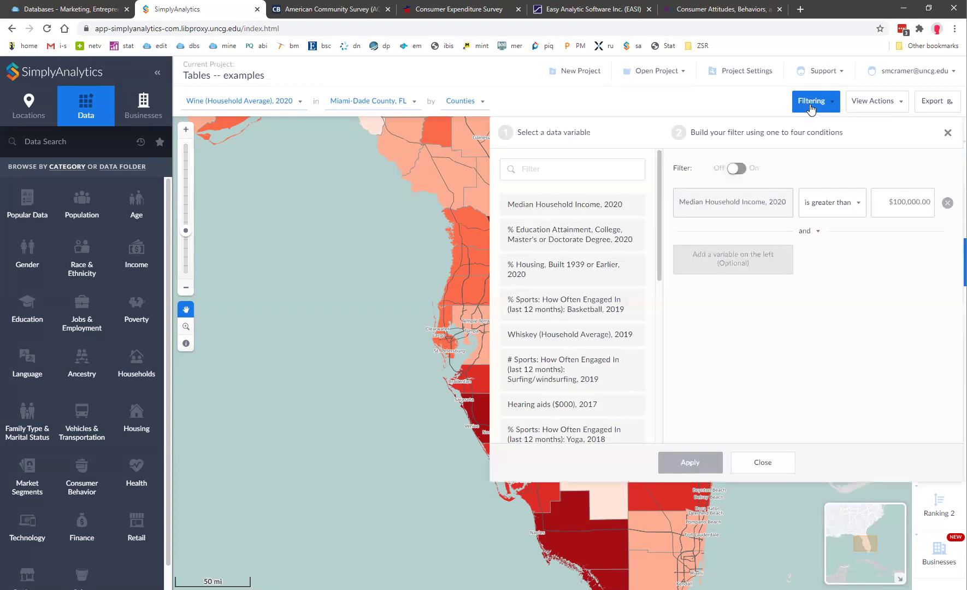
{"action": "left_click", "coordinate": [735, 169]}
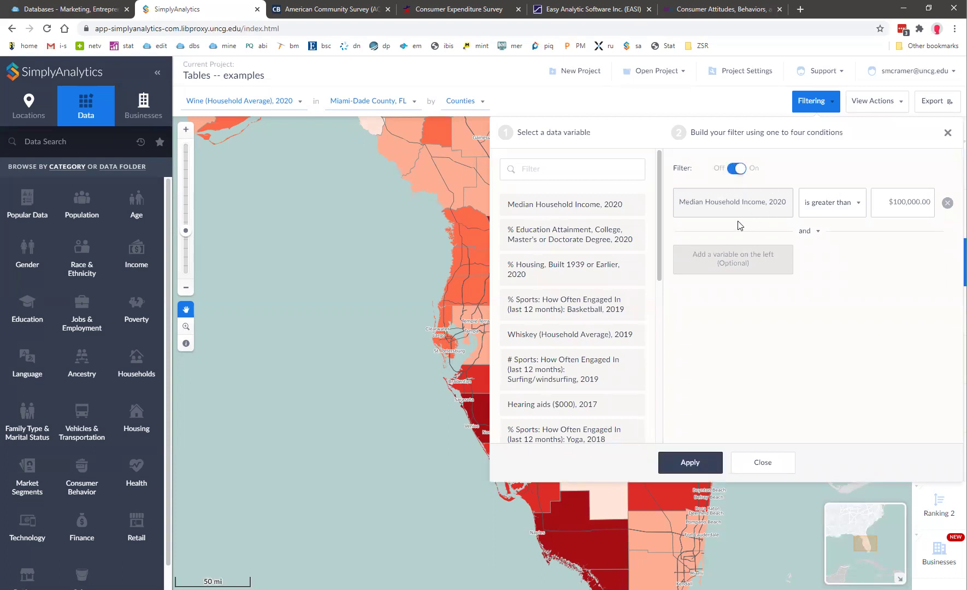
{"action": "left_click_drag", "start_coordinate": [888, 202], "coordinate": [940, 211]}
{"action": "type", "text": "70000"}
{"action": "left_click", "coordinate": [883, 307]}
{"action": "left_click", "coordinate": [689, 463]}
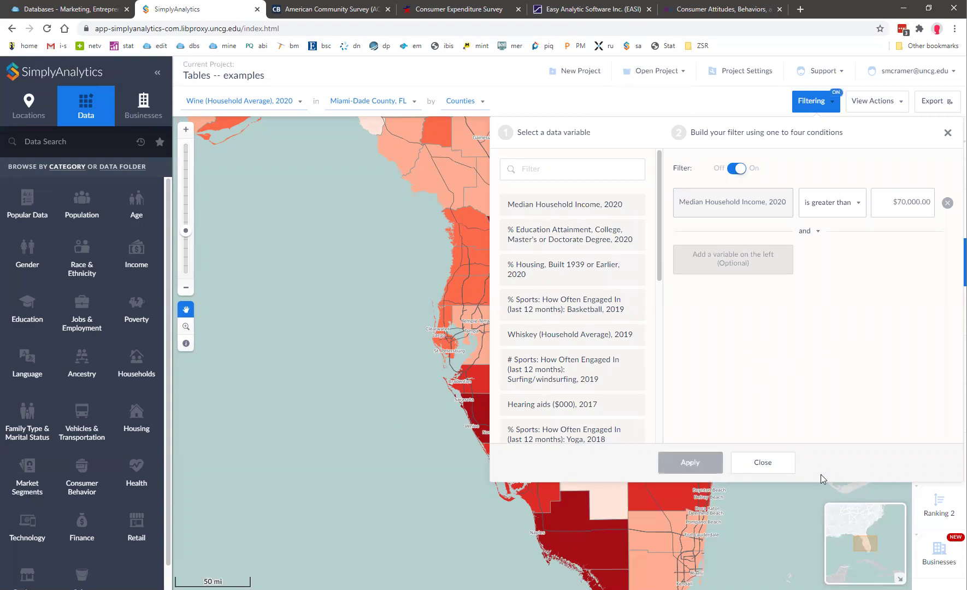
{"action": "left_click", "coordinate": [765, 464]}
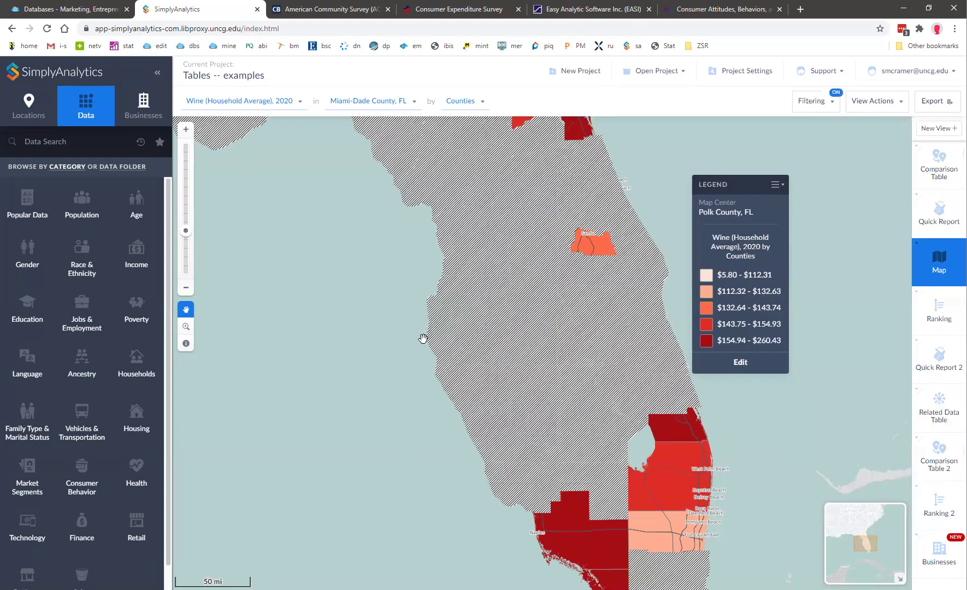
Examine the filtered Florida counties and switch the Wine (Household Average) map to zip codes in southern Florida.
{"action": "left_click_drag", "start_coordinate": [330, 445], "coordinate": [298, 270]}
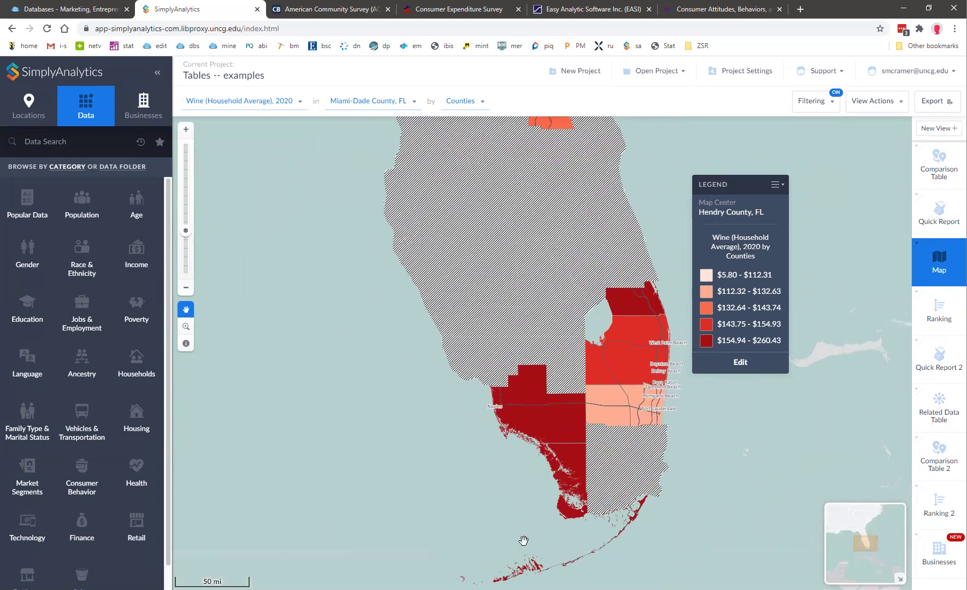
{"action": "left_click_drag", "start_coordinate": [266, 235], "coordinate": [524, 586]}
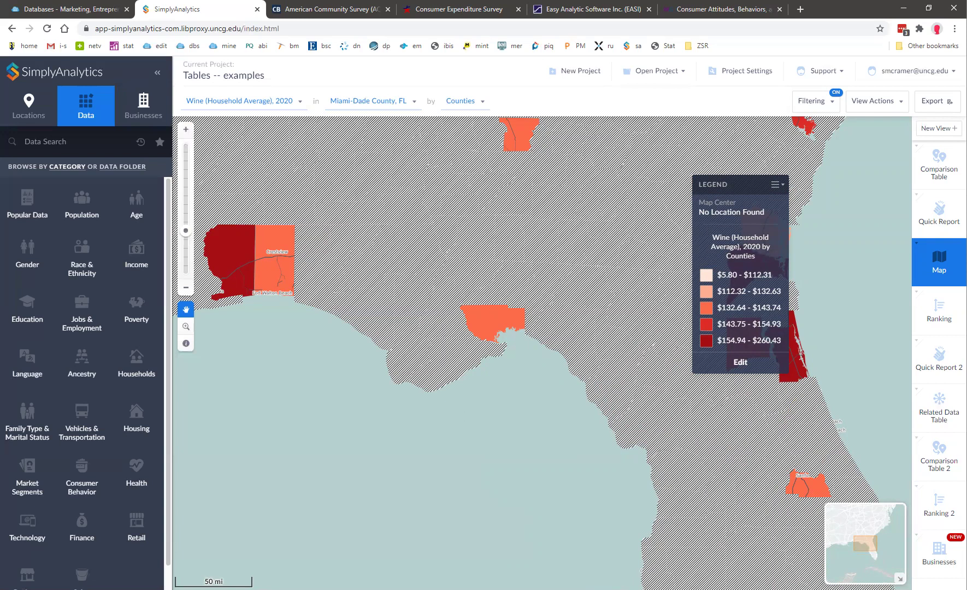
{"action": "left_click_drag", "start_coordinate": [552, 428], "coordinate": [359, 212]}
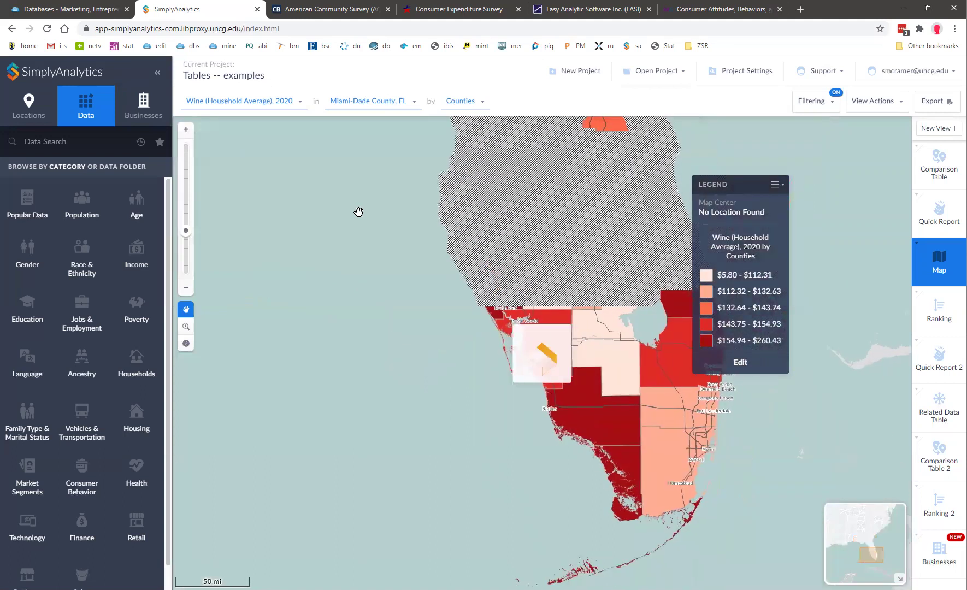
{"action": "left_click", "coordinate": [186, 130]}
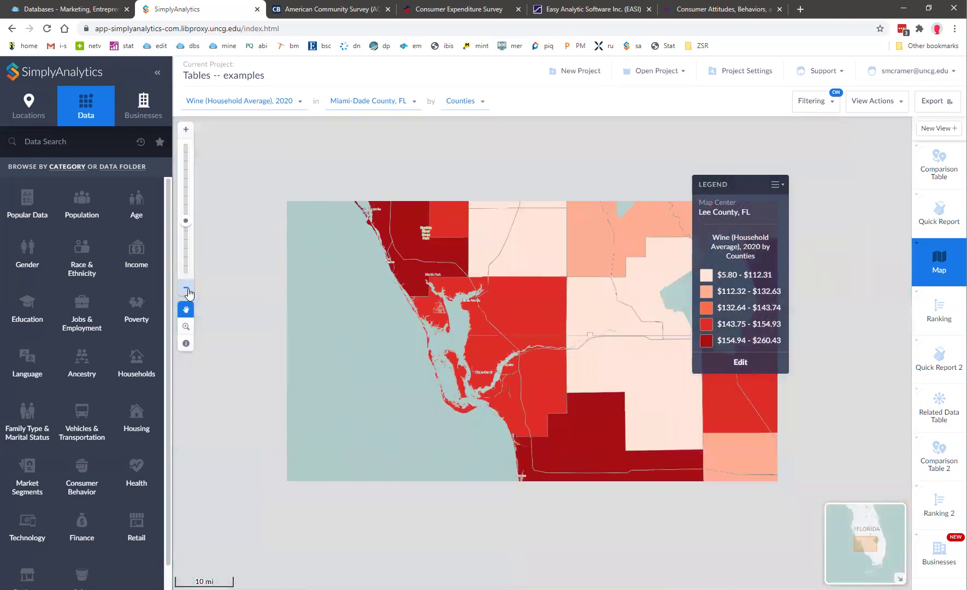
{"action": "left_click", "coordinate": [186, 288]}
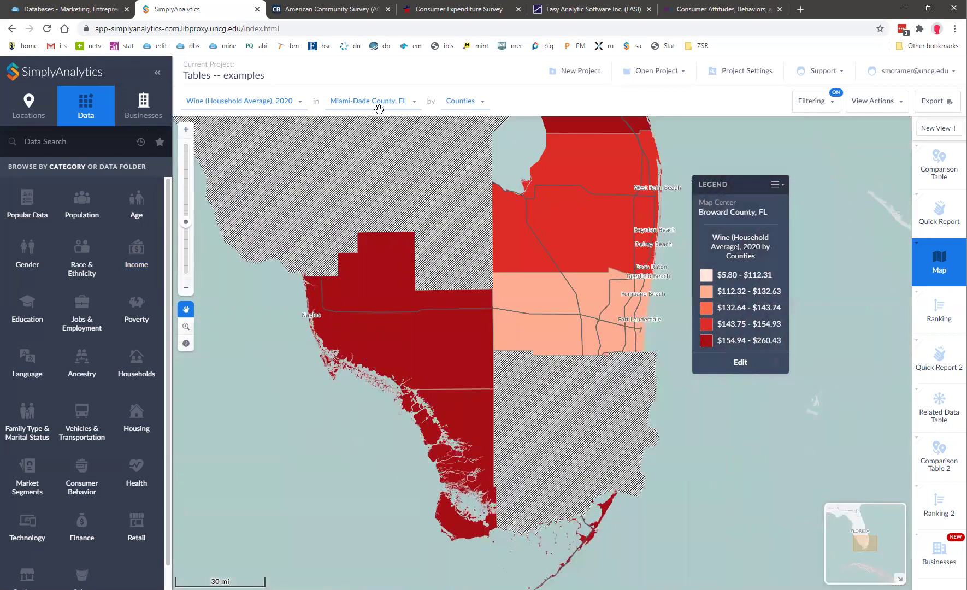
{"action": "left_click", "coordinate": [473, 105]}
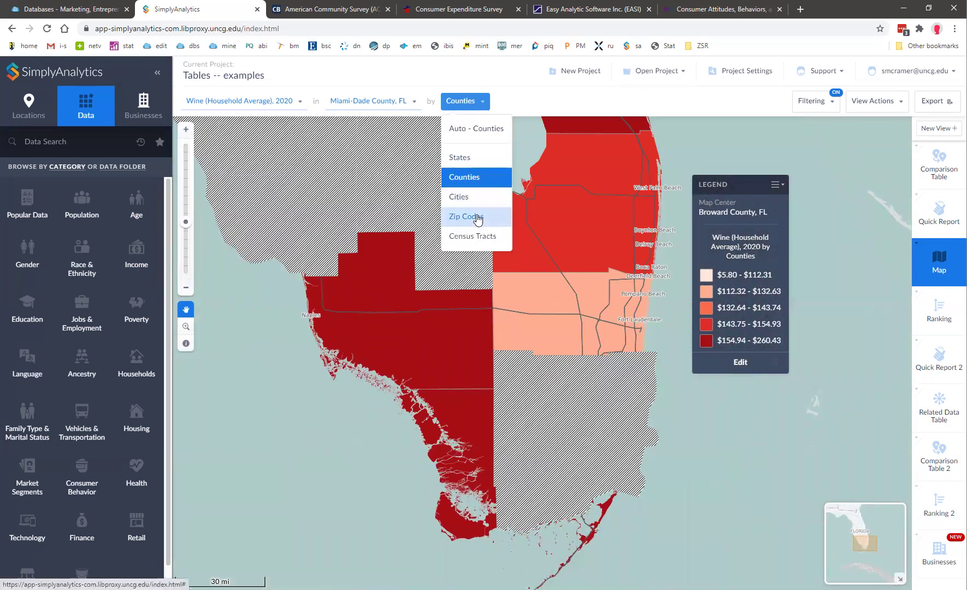
{"action": "left_click", "coordinate": [474, 215]}
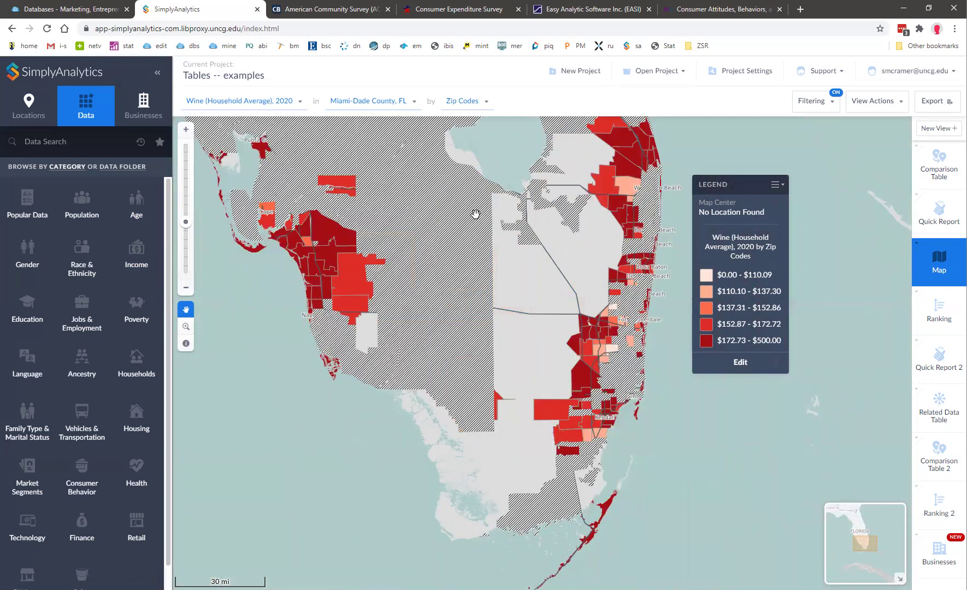
Focus the filtered wine map on the Miami area and display it by census tracts.
{"action": "left_click", "coordinate": [186, 130]}
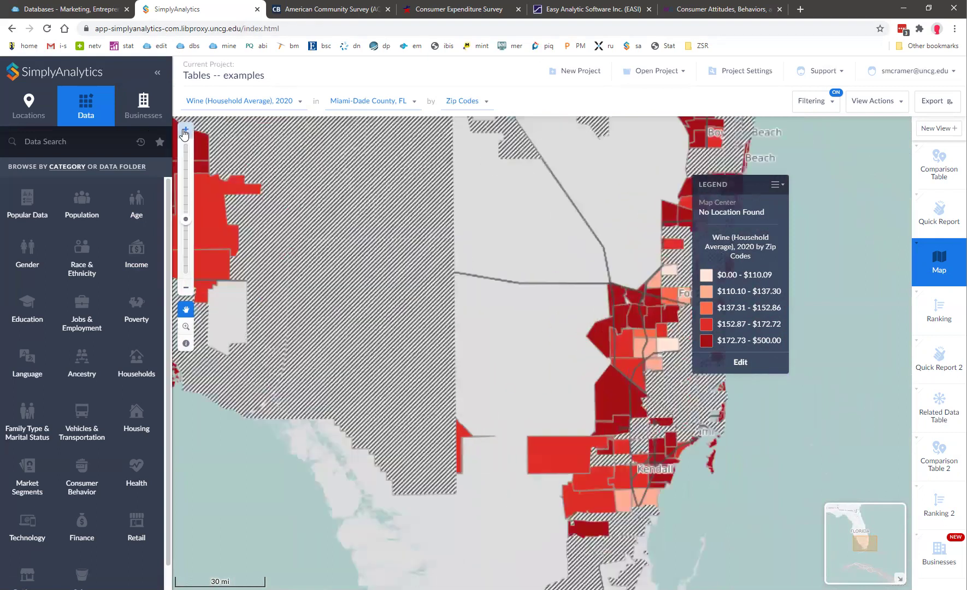
{"action": "left_click", "coordinate": [185, 130]}
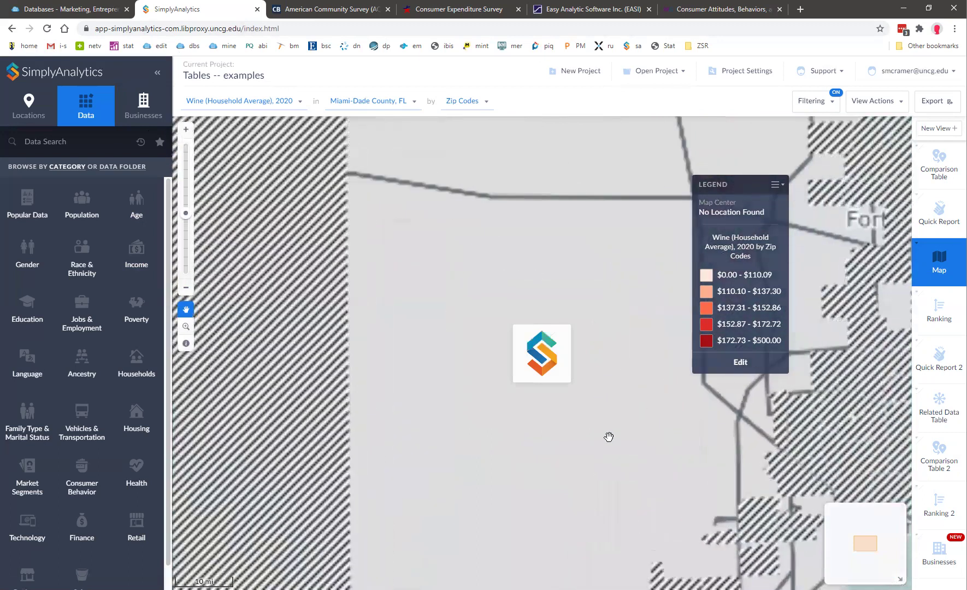
{"action": "scroll", "coordinate": [280, 406], "scroll_direction": "up", "scroll_amount": 1}
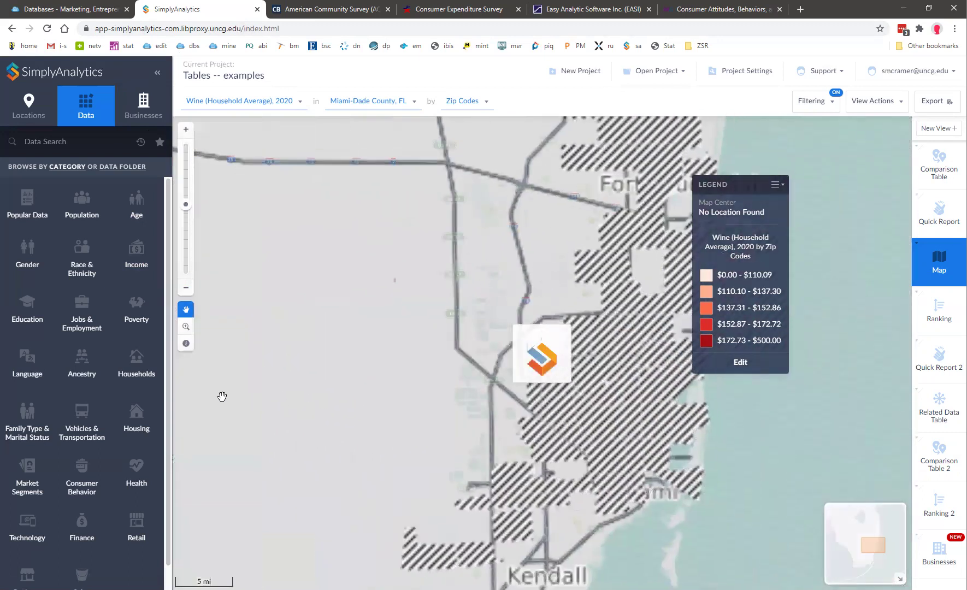
{"action": "left_click", "coordinate": [486, 107]}
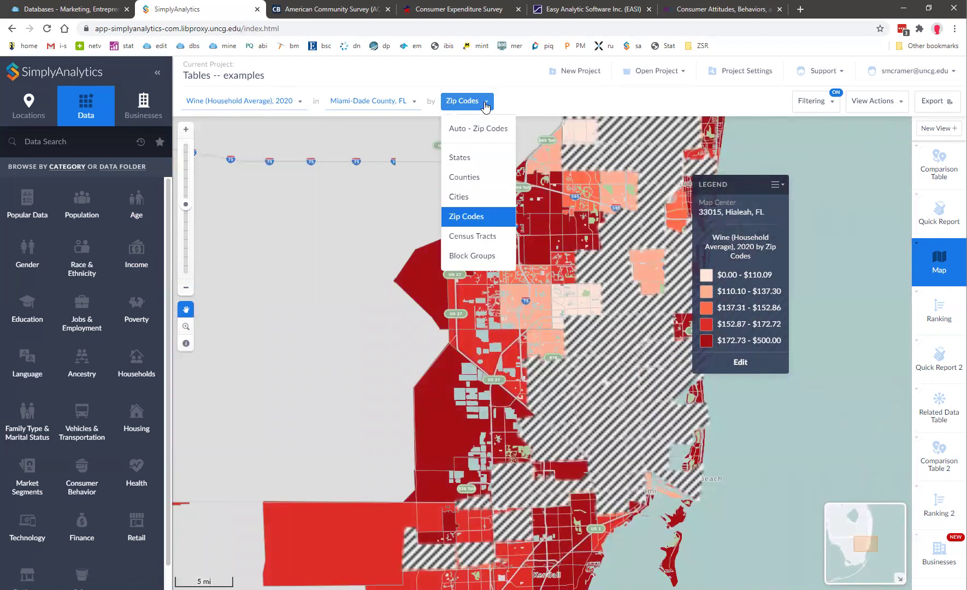
{"action": "left_click", "coordinate": [478, 236]}
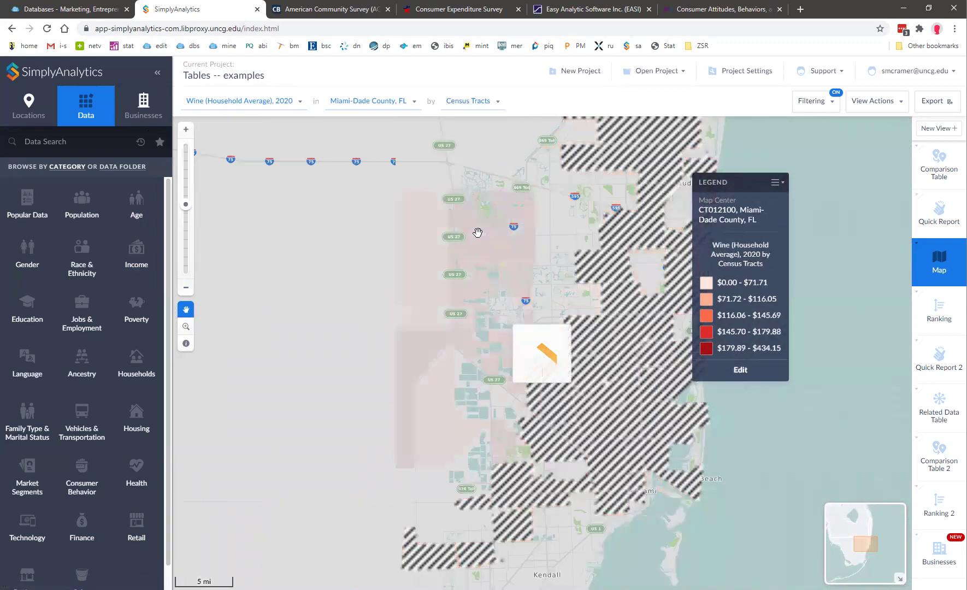